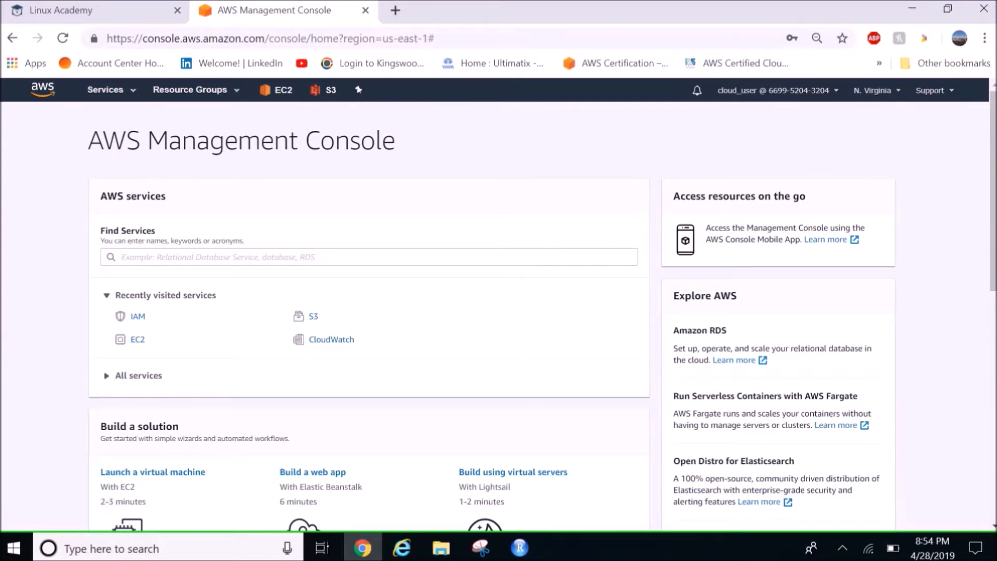
Find the IAM service and display its list of users
left_click(111, 90)
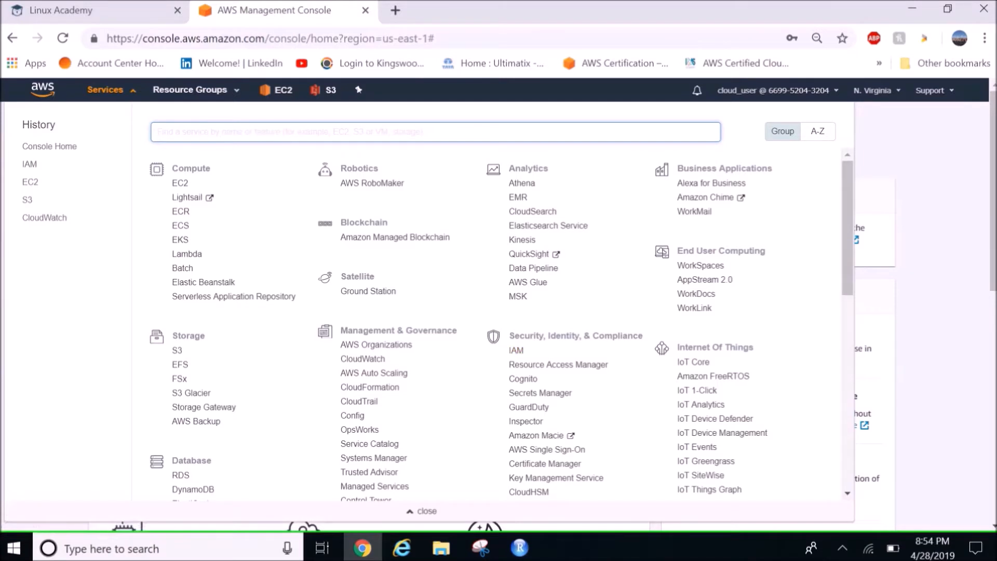
type("iAM")
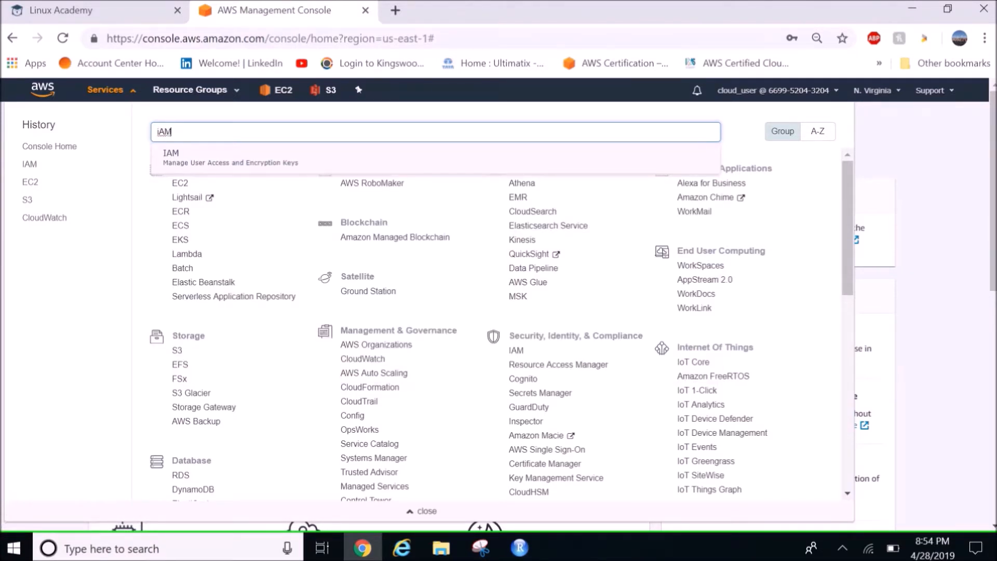
key("Return")
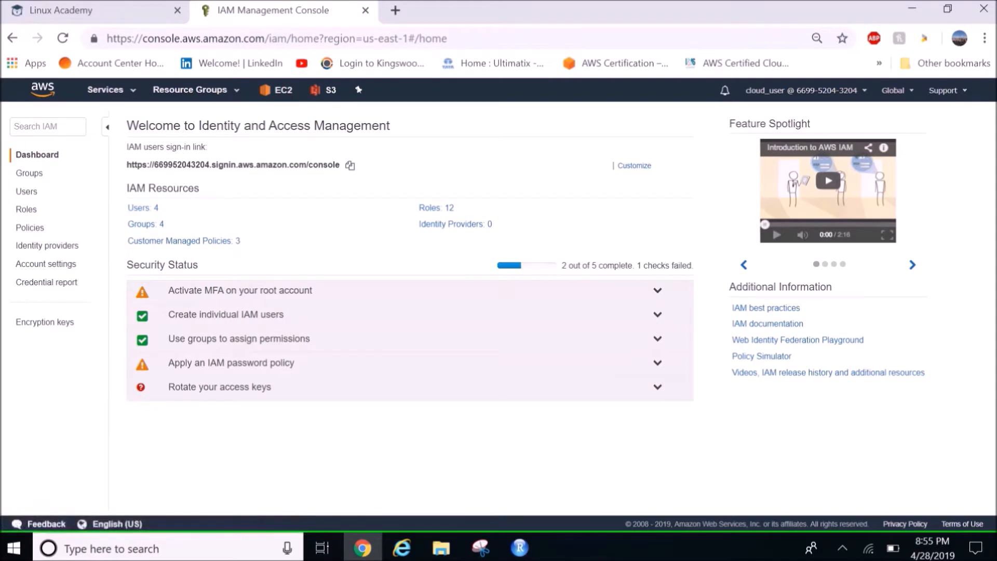
left_click(26, 191)
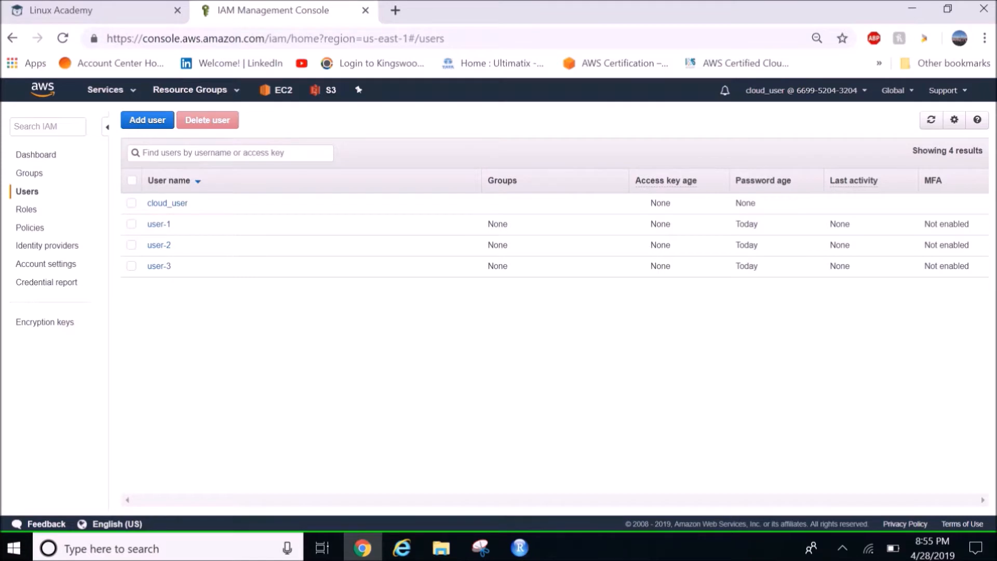
Review user-1's permissions, group memberships, security credentials, tags and Access Advisor information
left_click(158, 224)
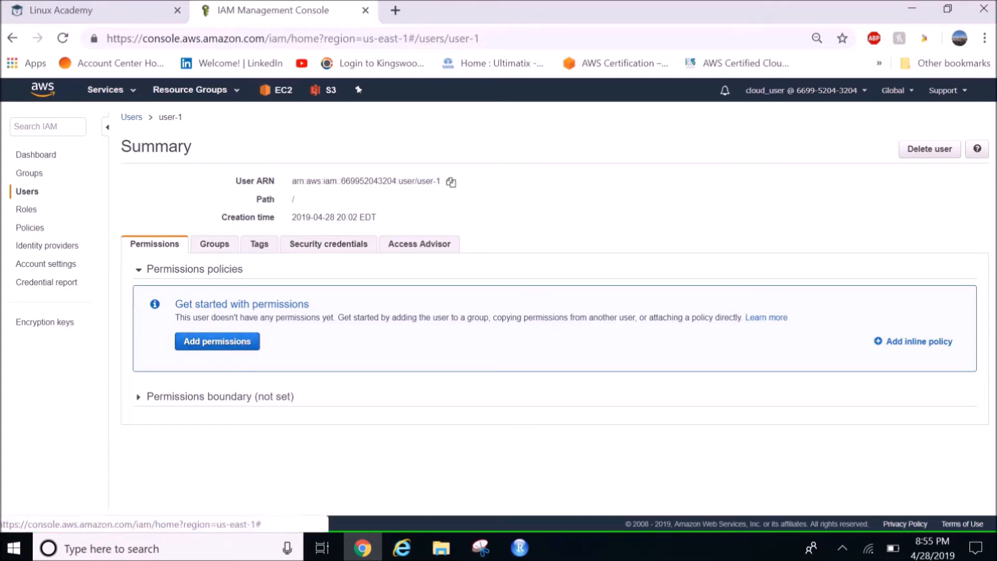
left_click(214, 244)
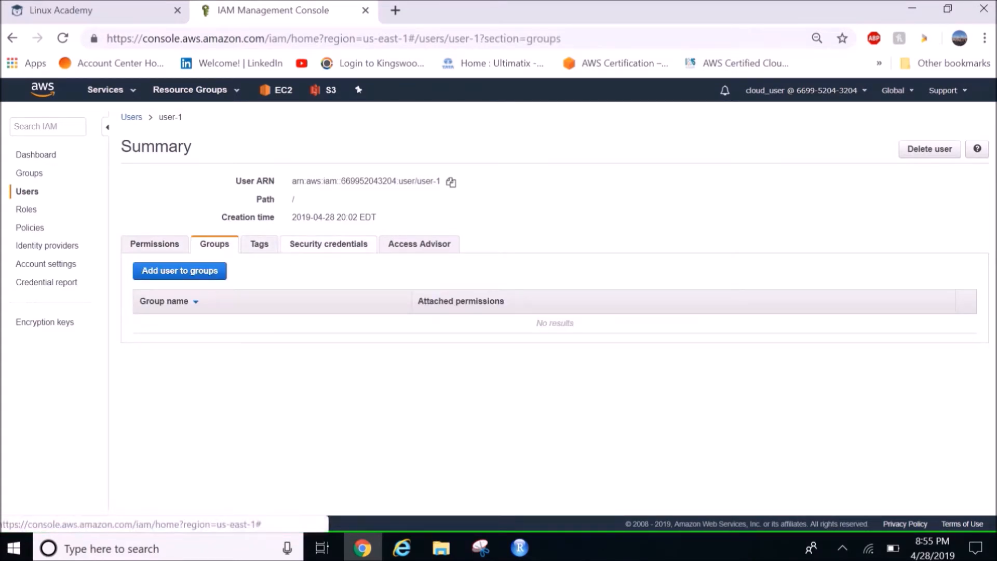
left_click(329, 243)
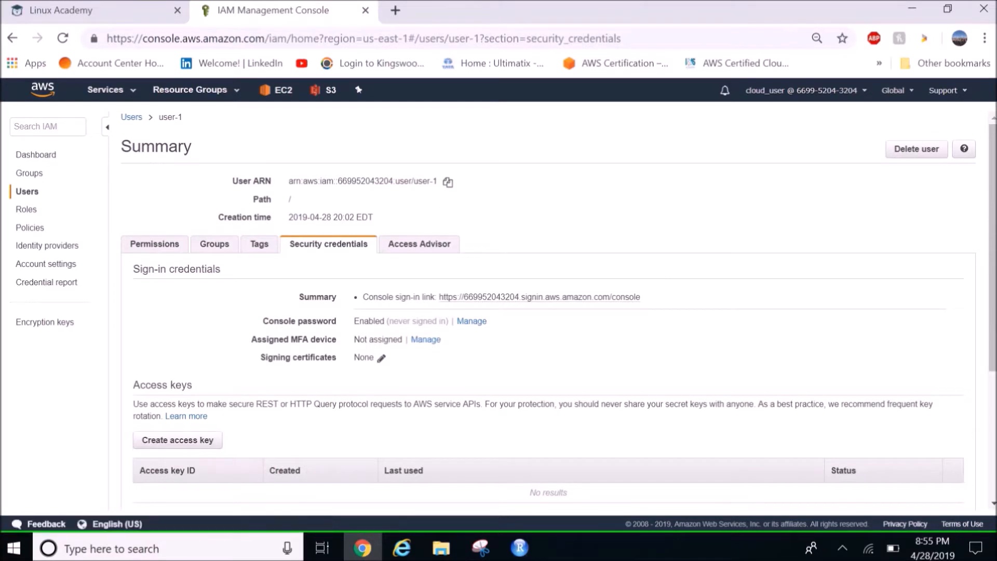
scroll(554, 311, "down", 2)
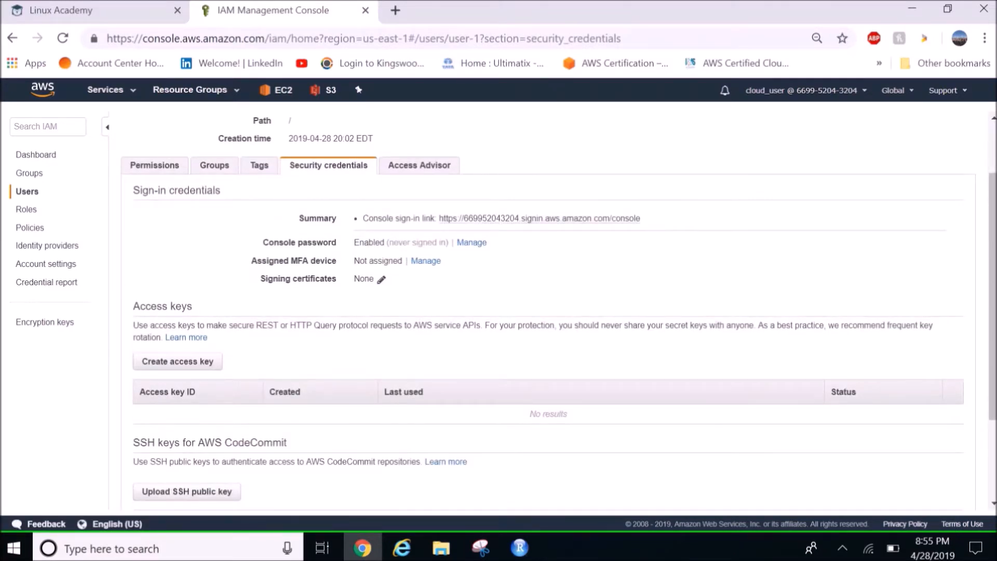
left_click(259, 165)
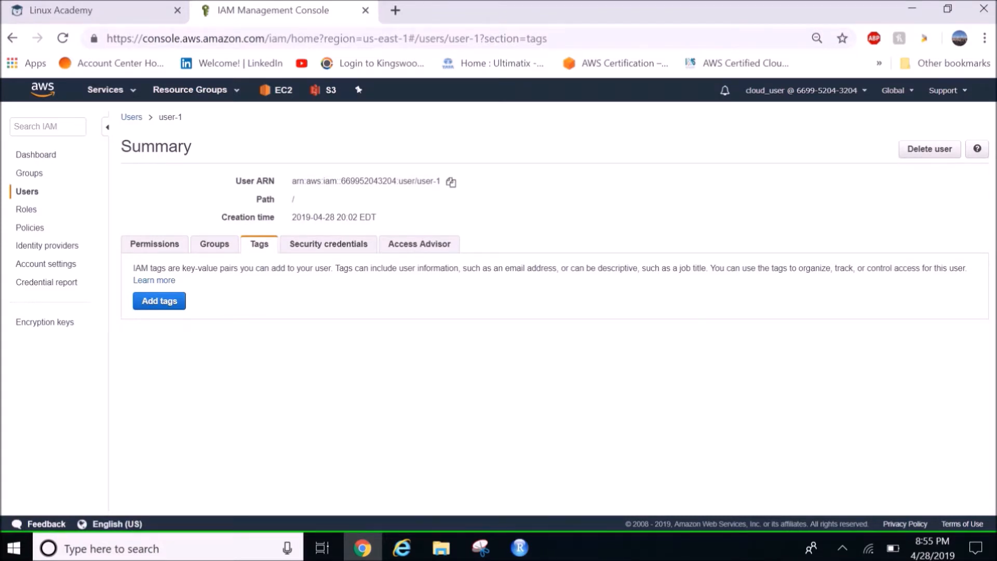
left_click(419, 243)
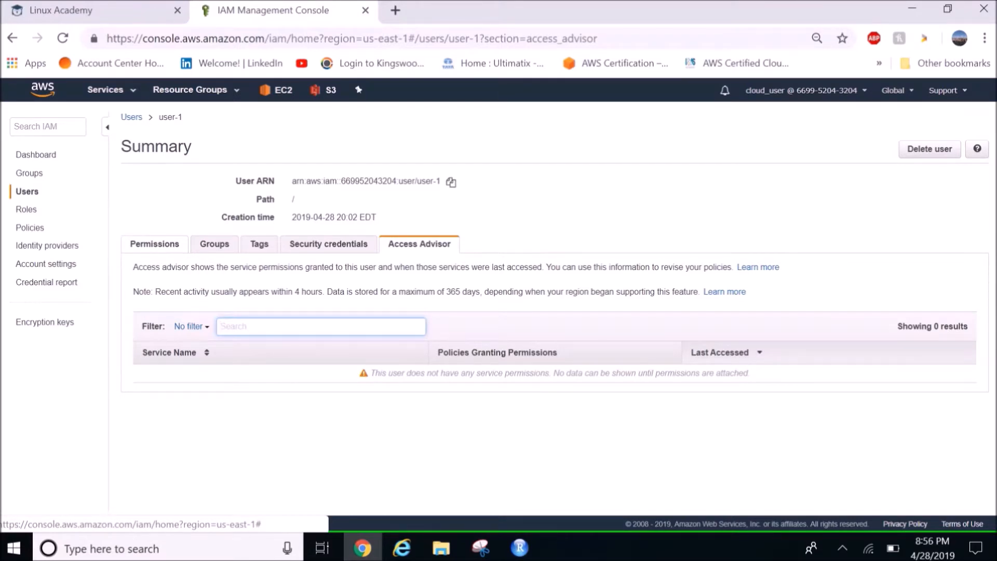
Review user-2's permissions, groups, tags, security credentials and Access Advisor information, and copy its user ARN
left_click(27, 192)
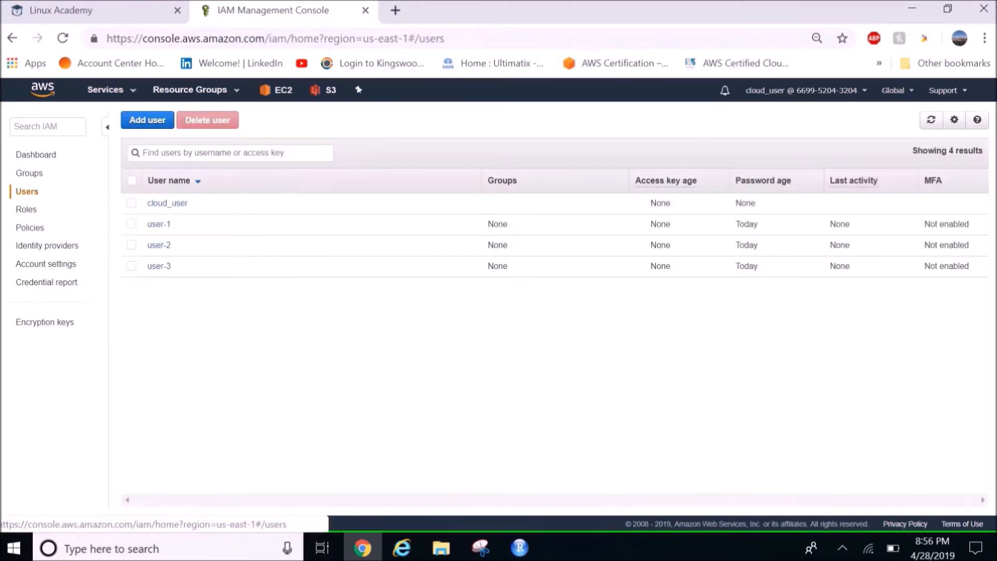
left_click(159, 245)
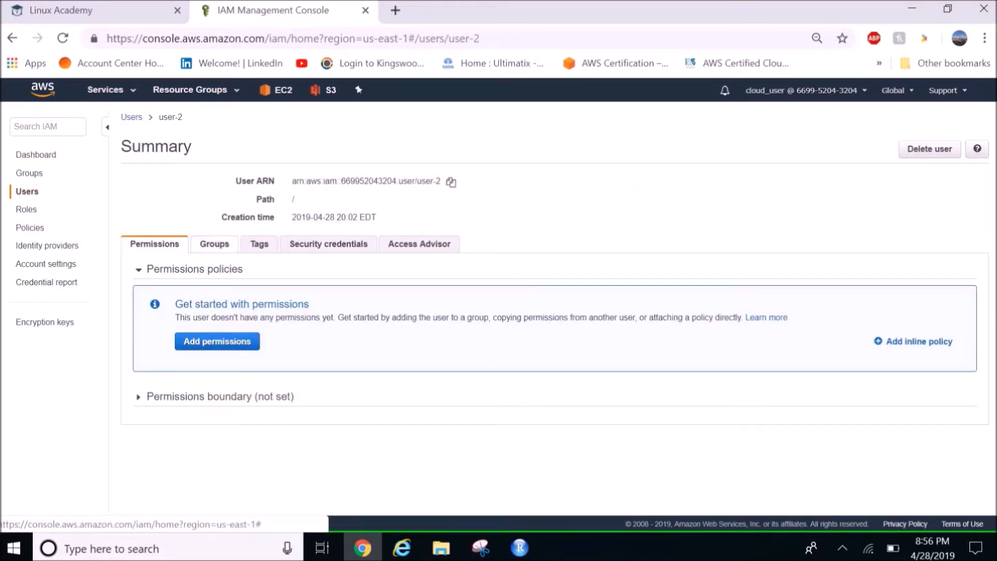
left_click(214, 244)
left_click(259, 243)
left_click(328, 243)
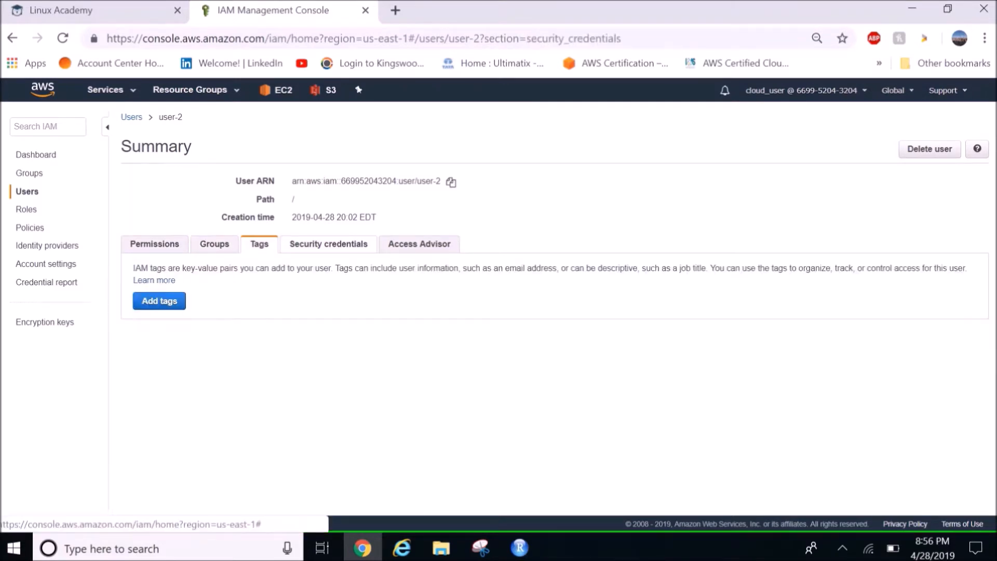
left_click(419, 244)
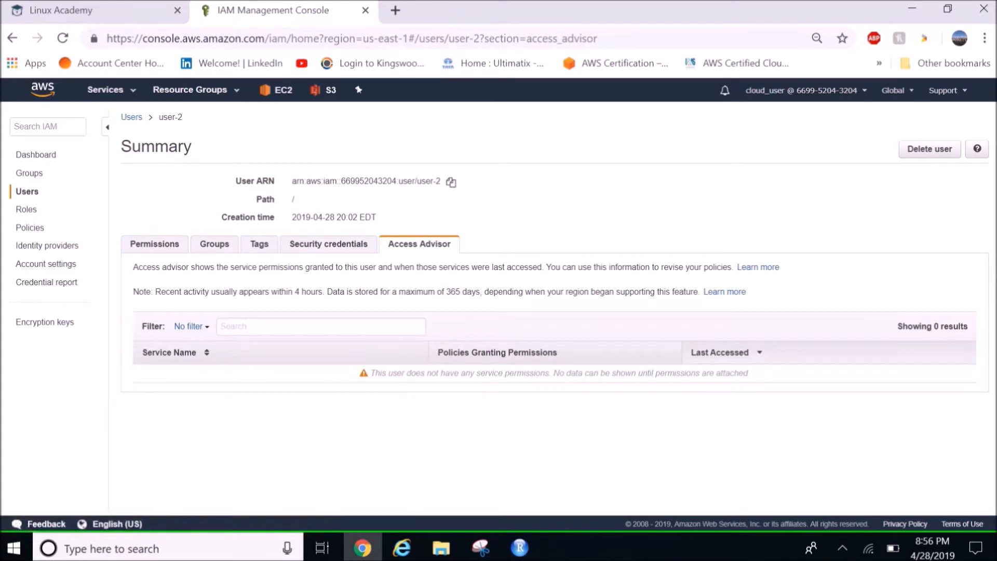
left_click(451, 183)
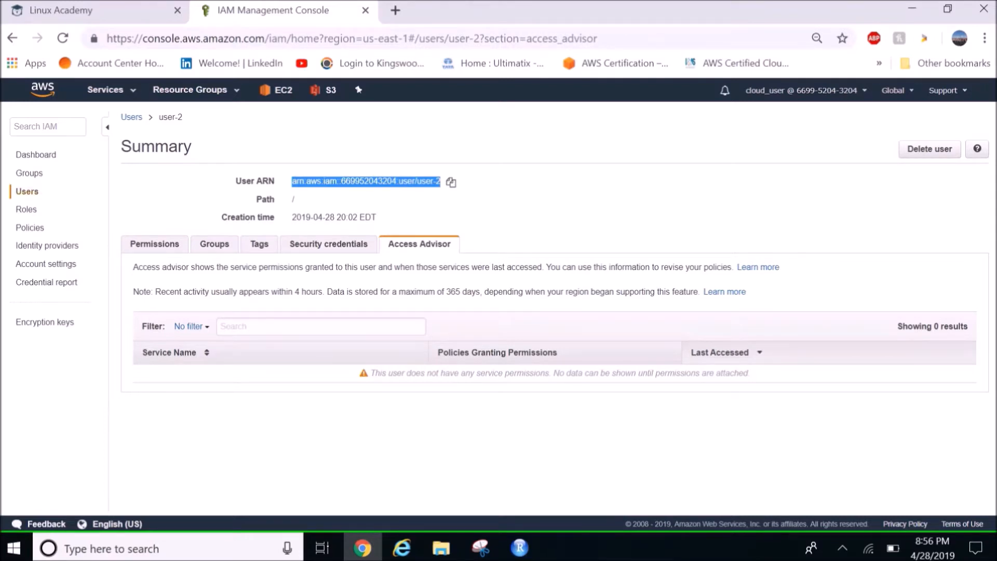
Check the user list and the IAM dashboard's resource overview, and display the list of groups
left_click(27, 191)
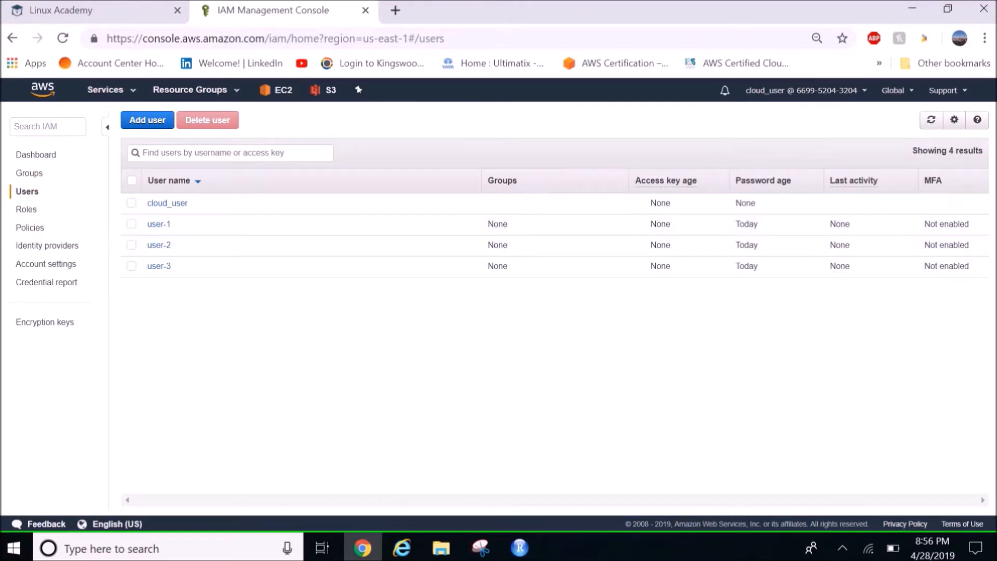
left_click(35, 154)
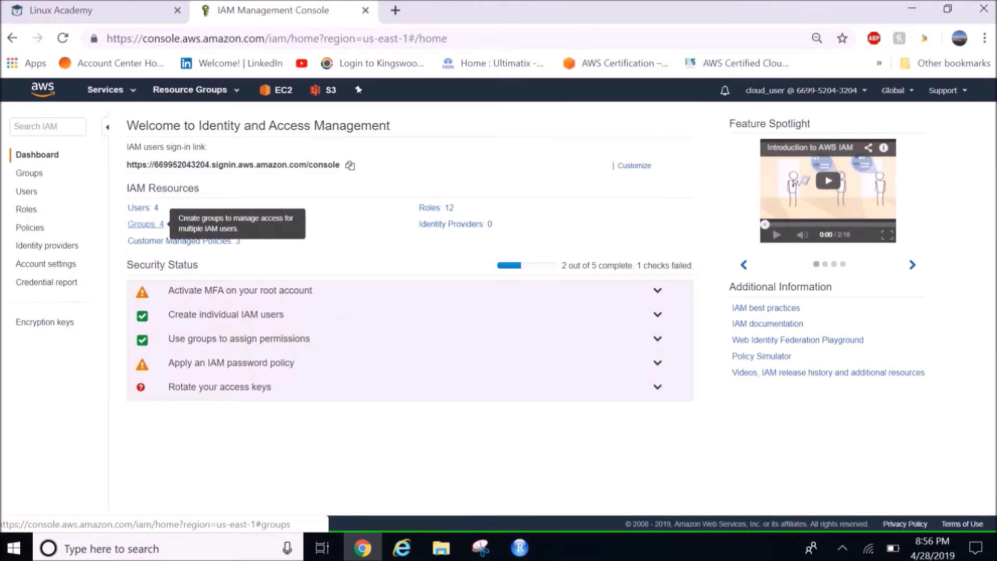
left_click(29, 173)
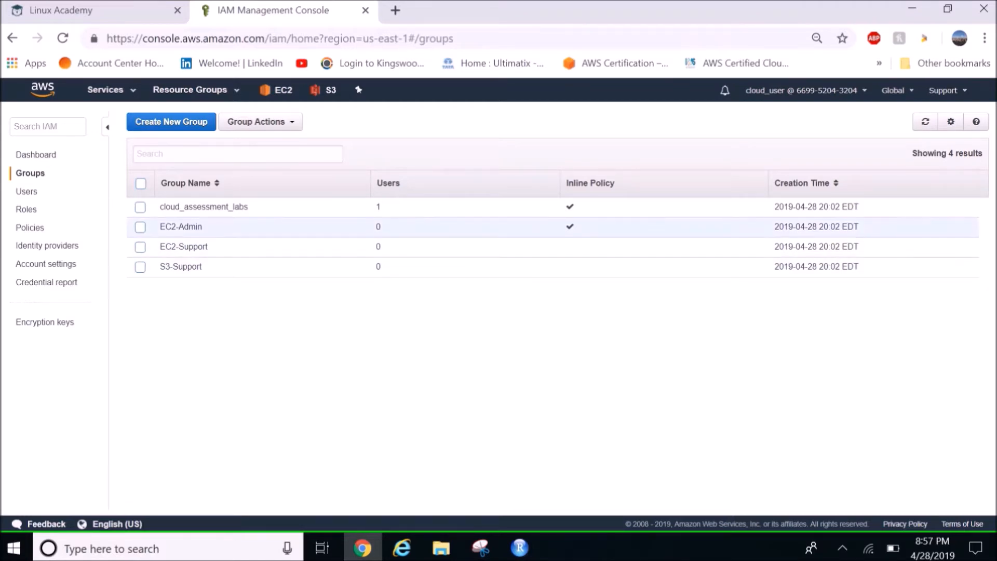
Examine the EC2-Admin group's users, the document of its ec2-admin inline policy and its Access Advisor information
left_click(181, 226)
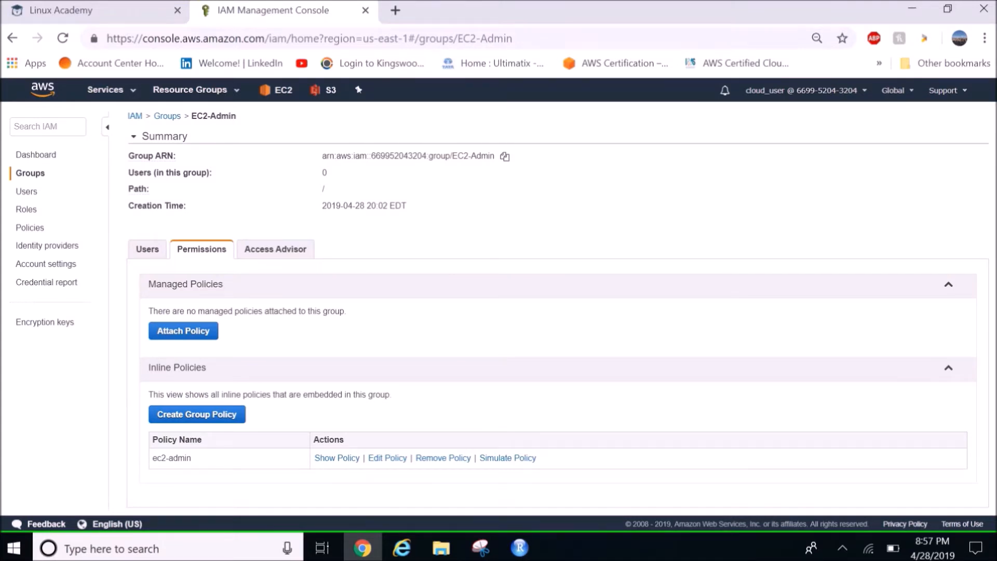
left_click(147, 249)
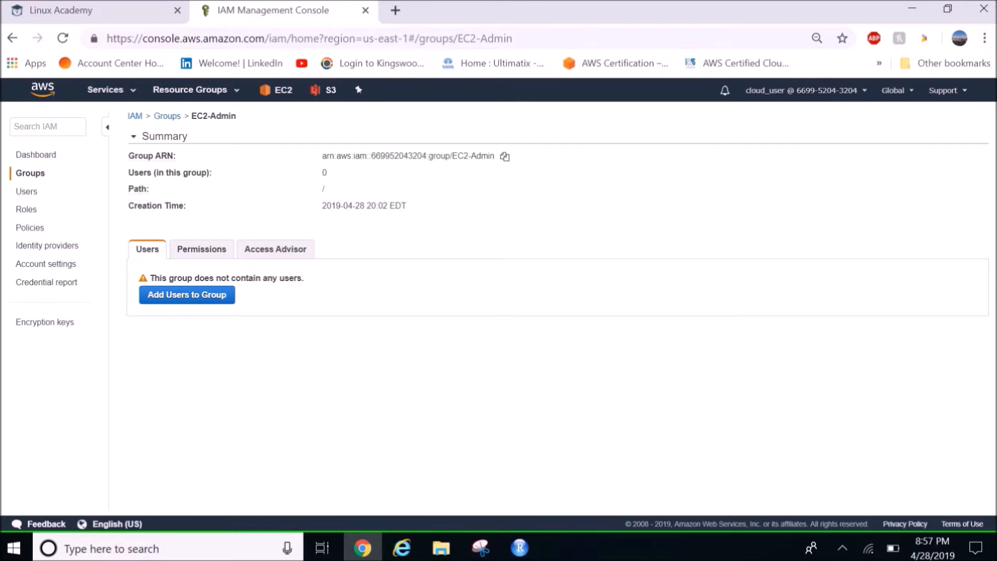
left_click(201, 249)
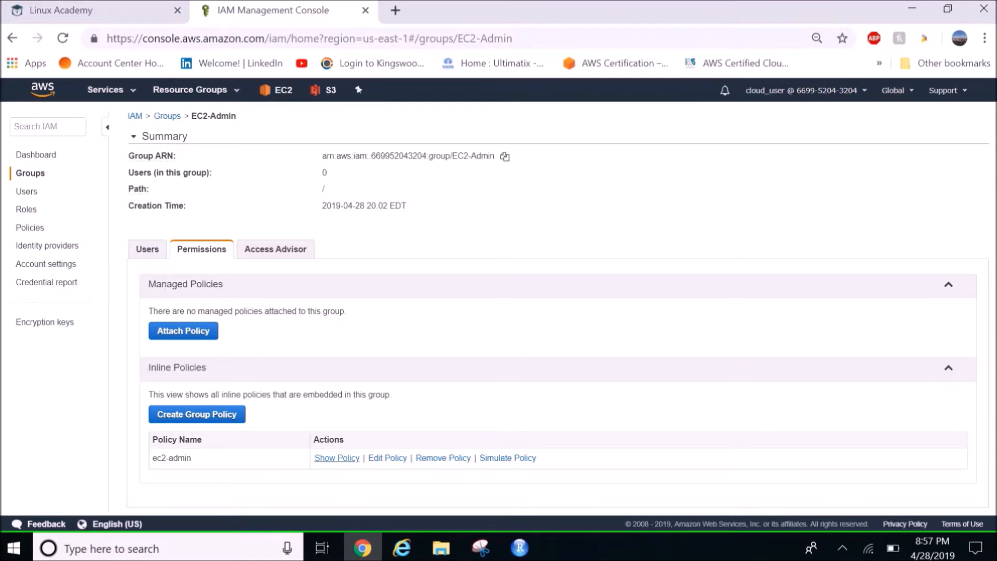
left_click(337, 457)
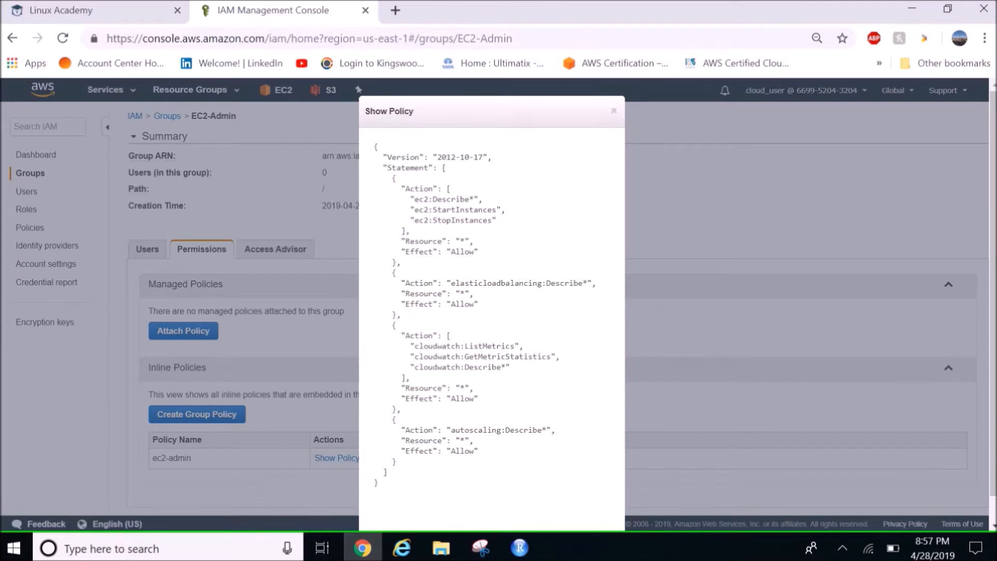
left_click_drag(447, 304, 401, 315)
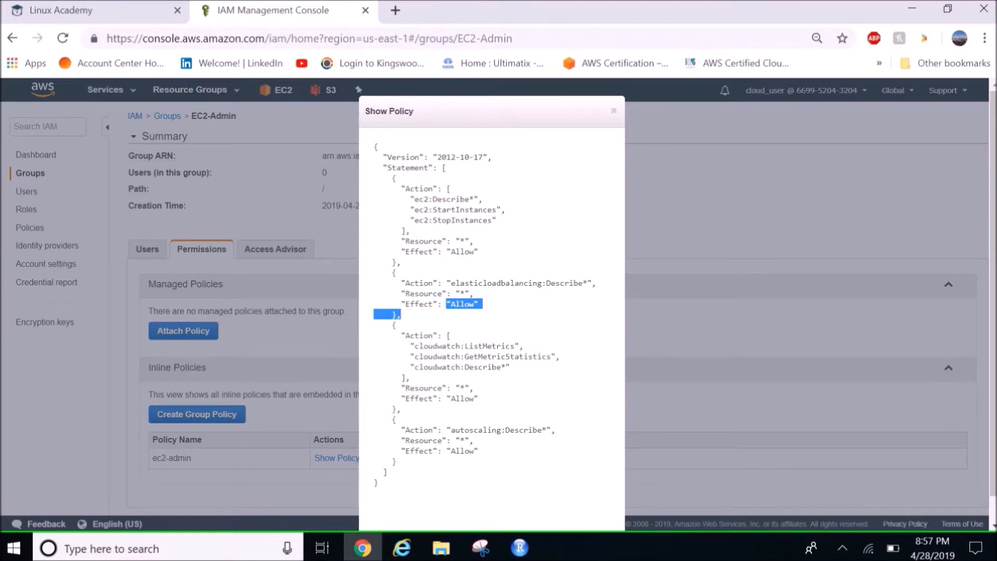
scroll(491, 301, "down", 1)
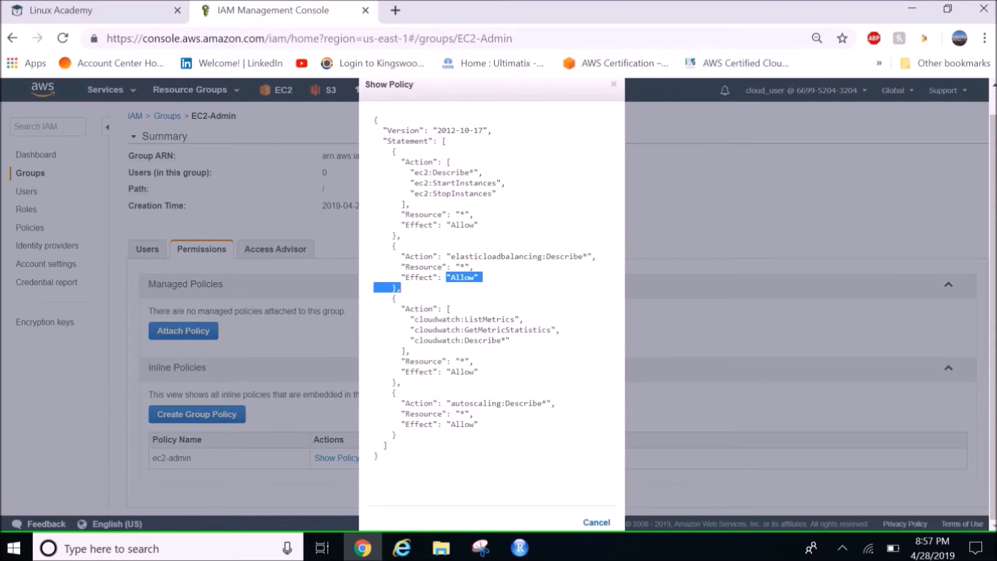
left_click(596, 521)
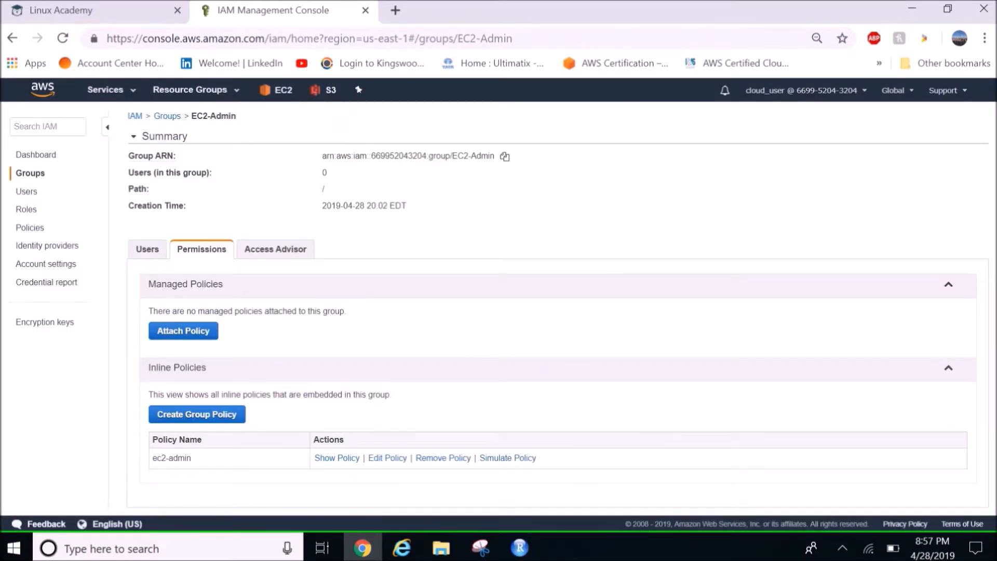
left_click(276, 249)
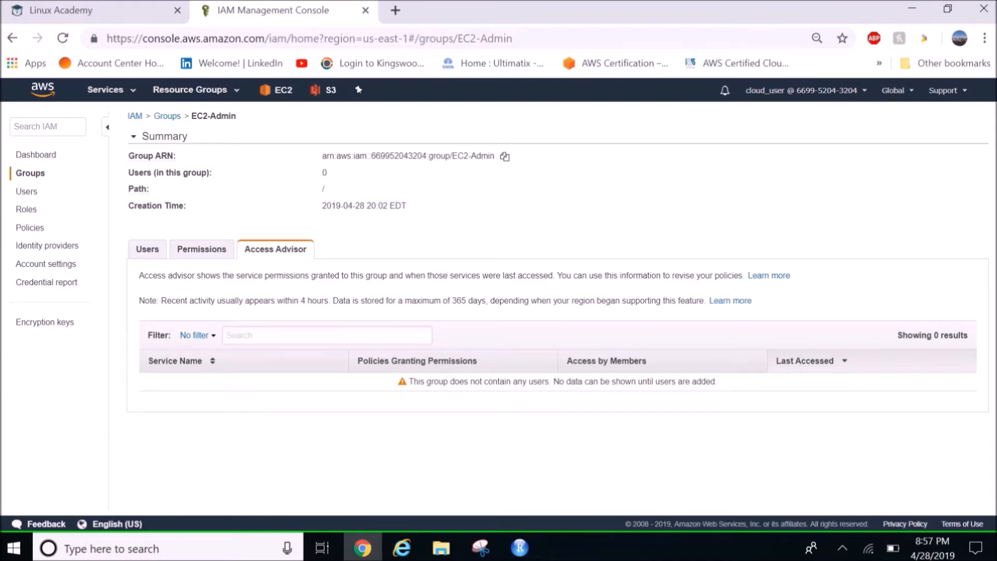
left_click(201, 249)
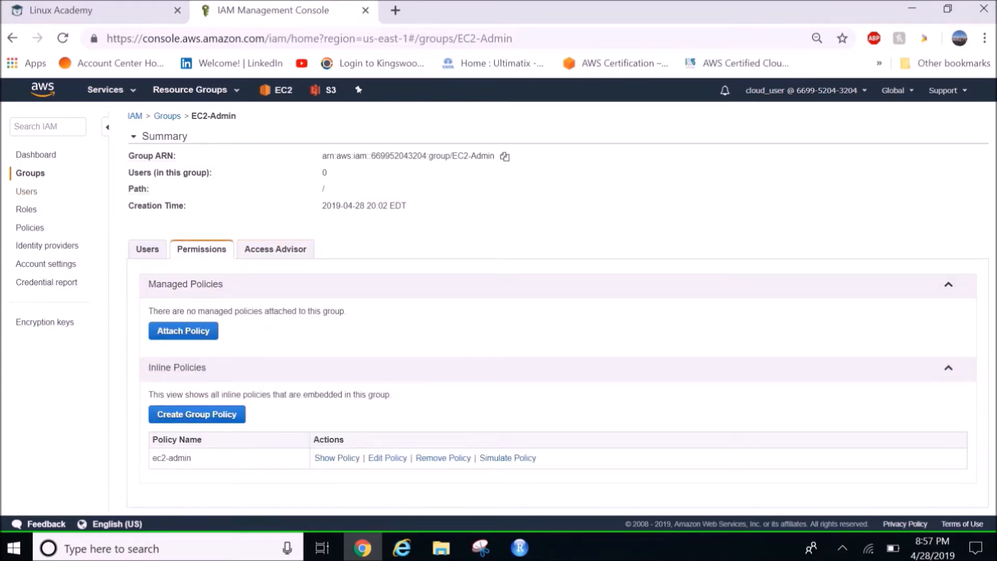
Examine the EC2-Support group's AmazonEC2ReadOnlyAccess policy document and check which users belong to the group
left_click(30, 173)
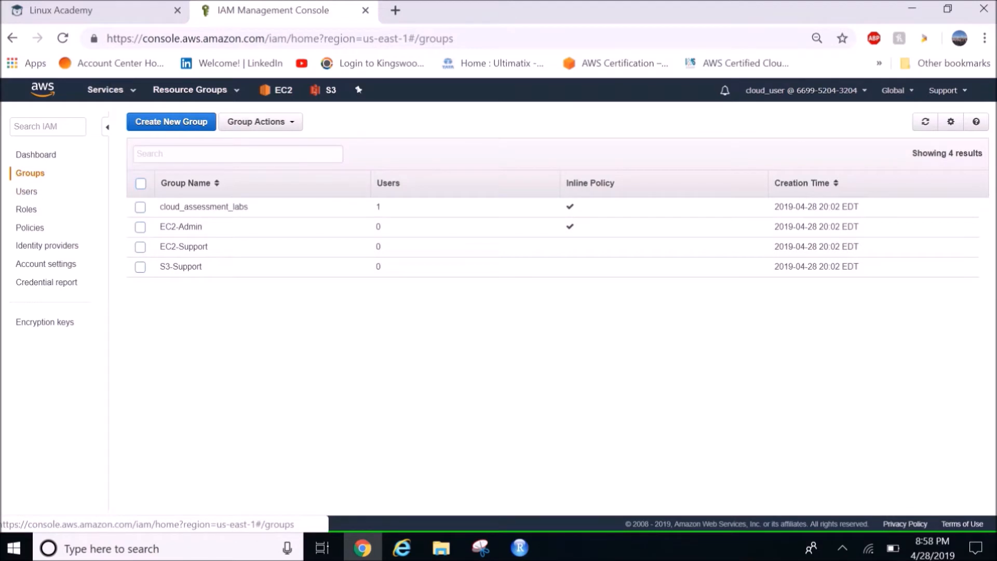
left_click(183, 246)
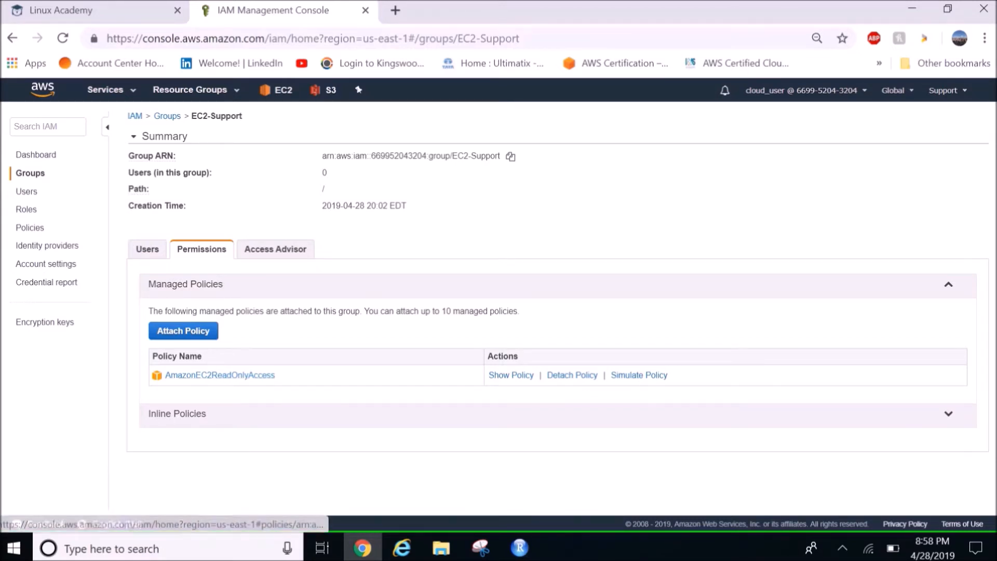
left_click(511, 375)
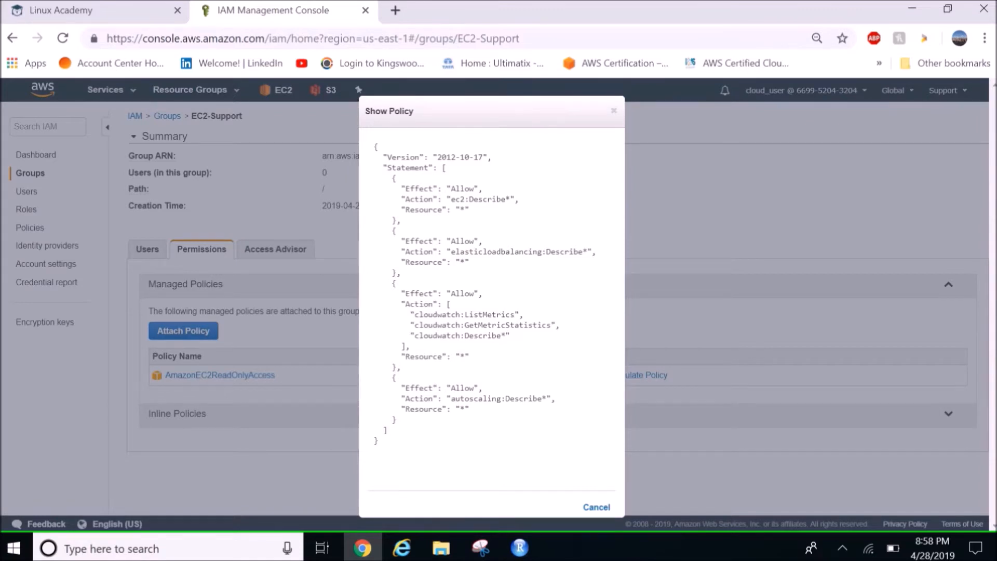
left_click(596, 506)
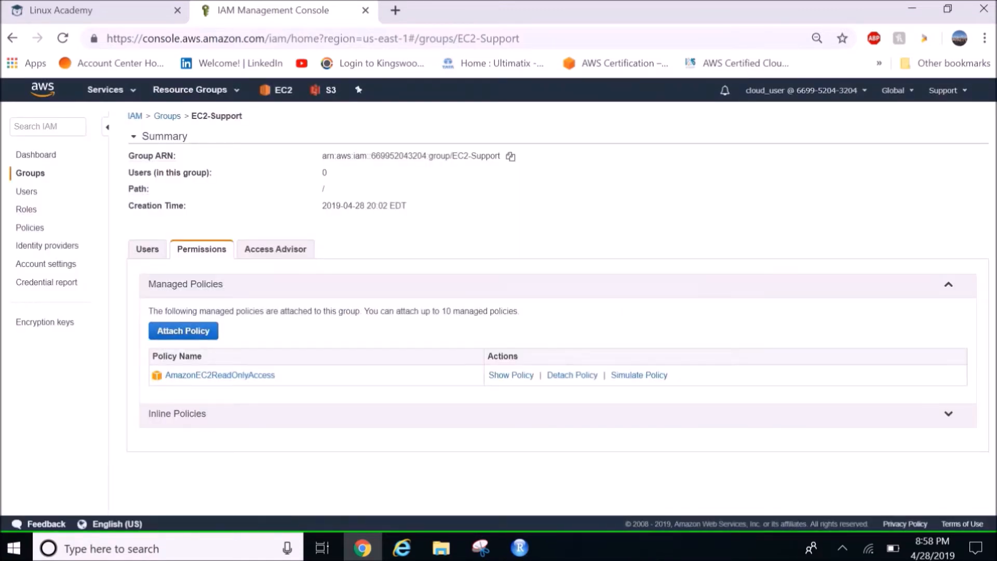
left_click(148, 249)
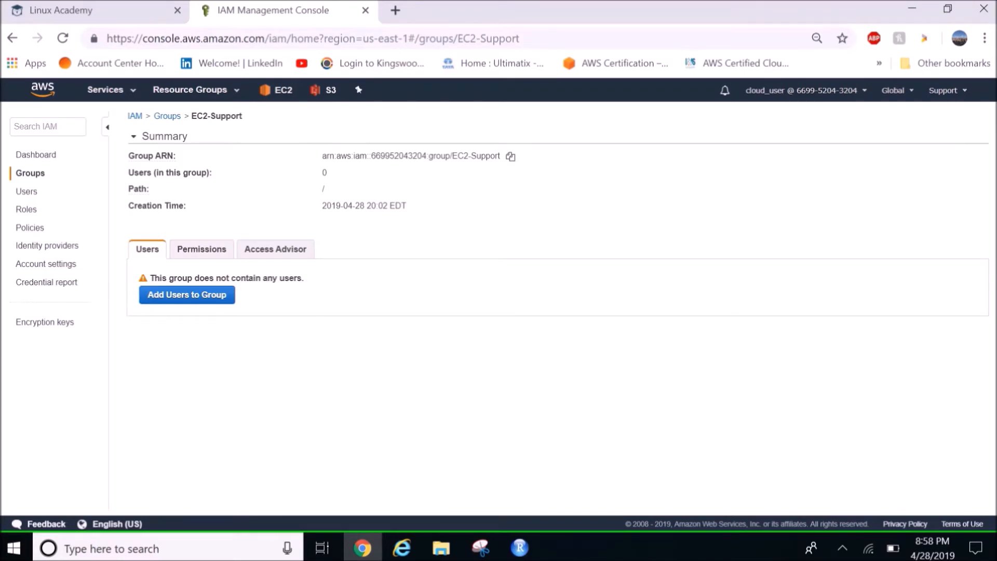
Open the S3-Support group and check its users and attached permission policies
left_click(30, 173)
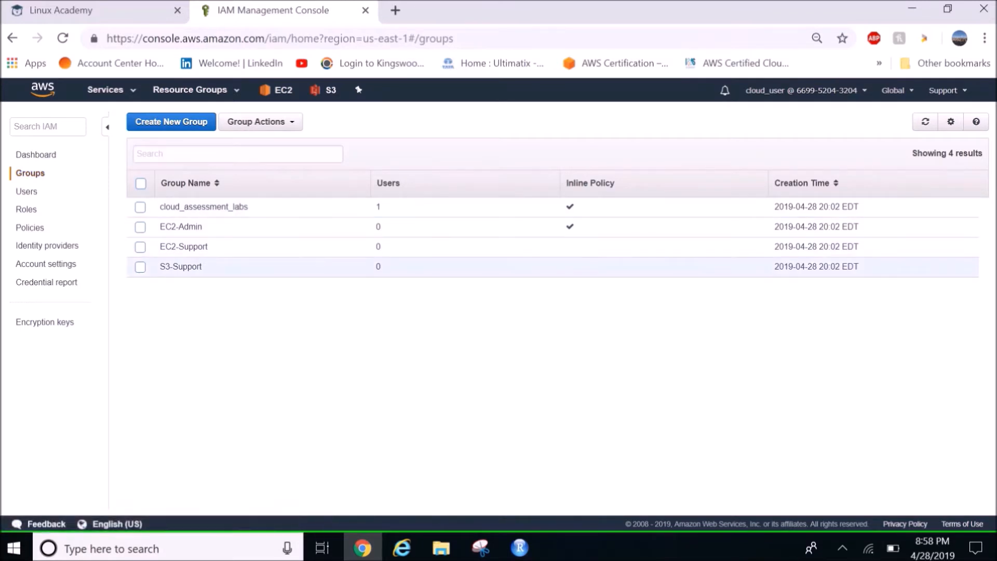
left_click(181, 266)
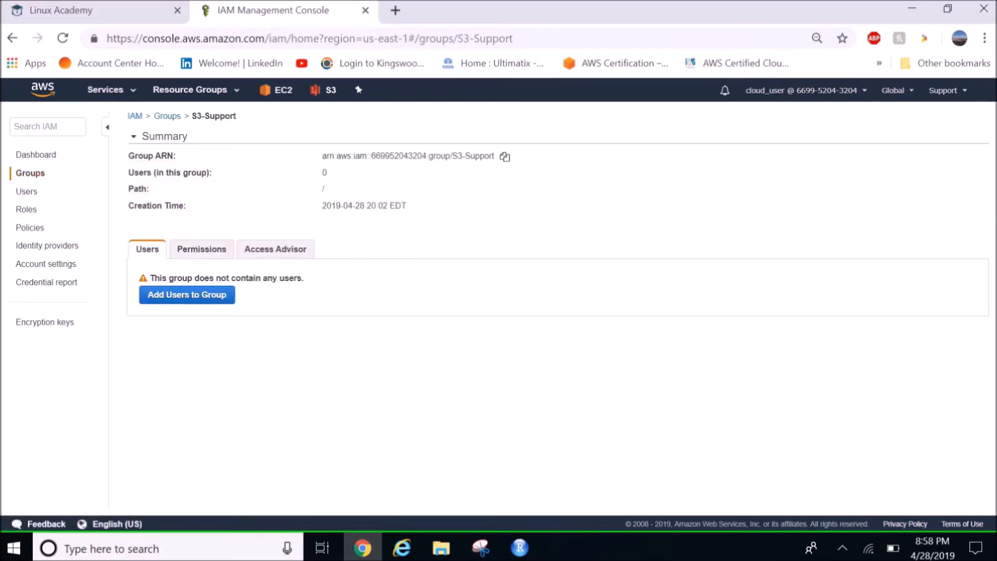
left_click(202, 249)
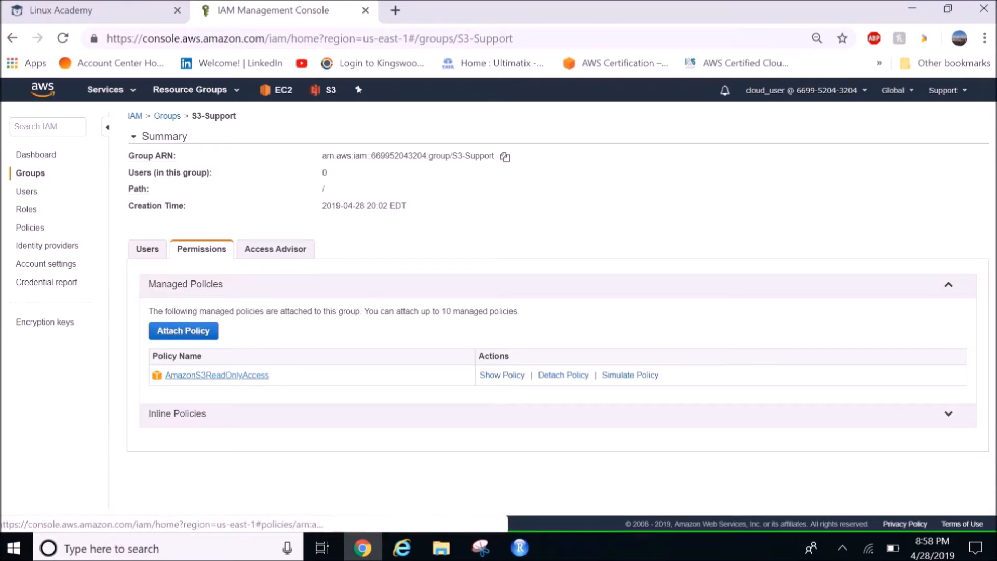
Examine the document of the S3-Support group's AmazonS3ReadOnlyAccess policy and return to the IAM dashboard
left_click(502, 375)
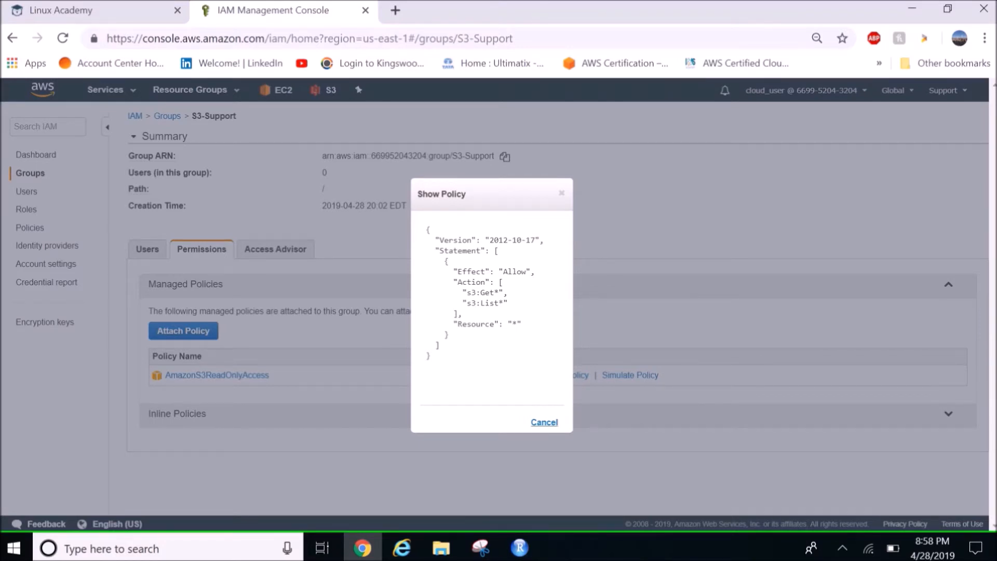
left_click(544, 423)
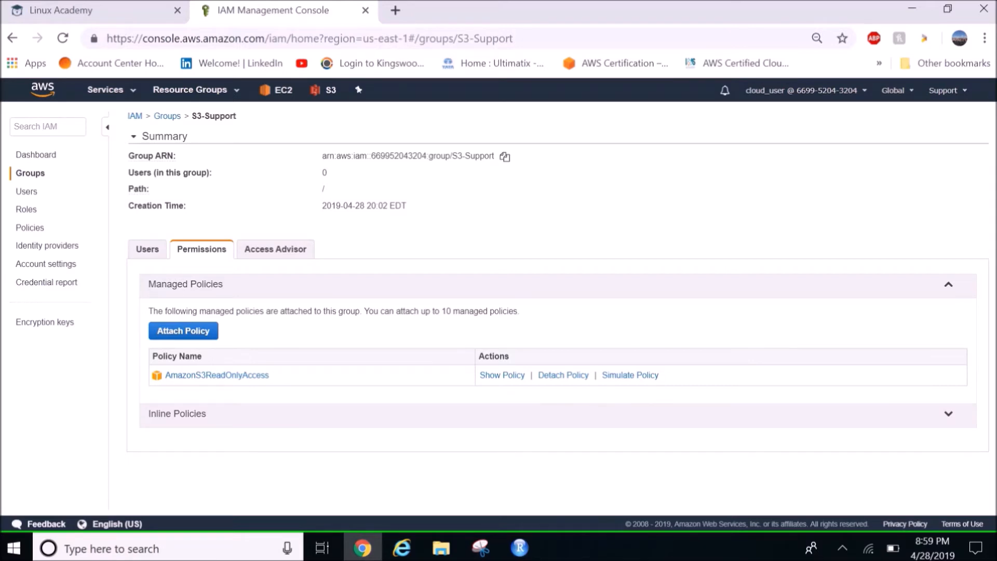
left_click(36, 154)
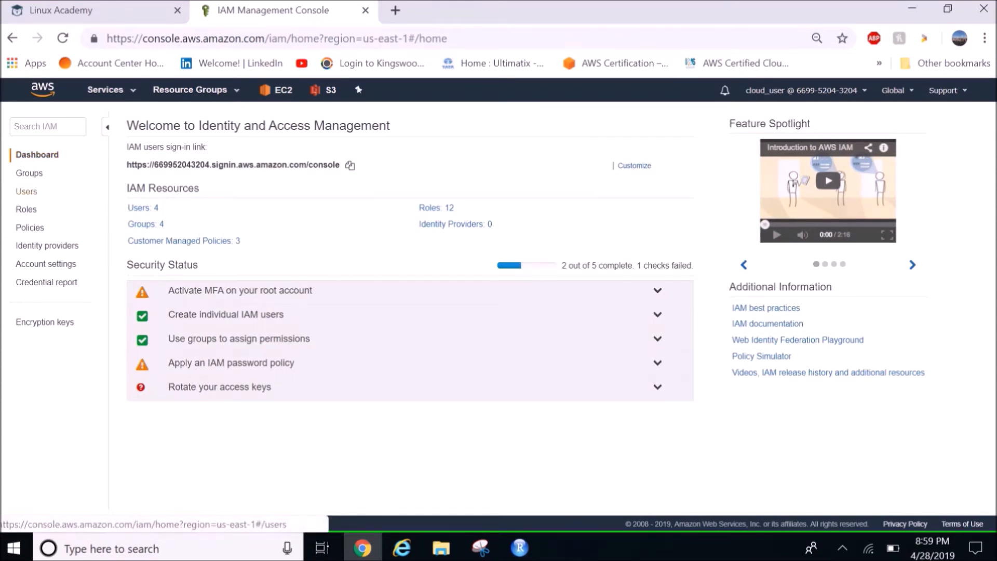
Add user-3 to the EC2-Admin group
left_click(29, 173)
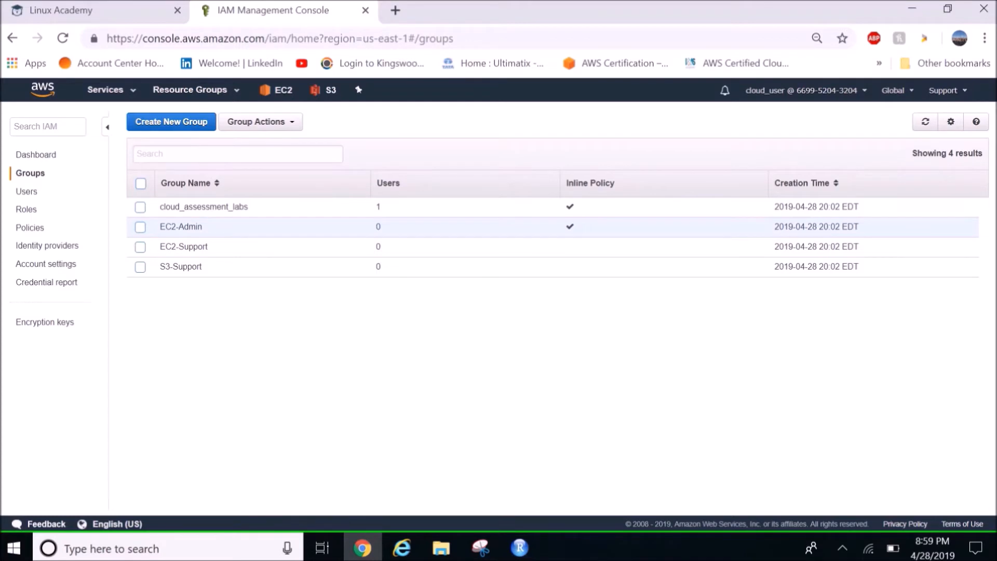
left_click(181, 227)
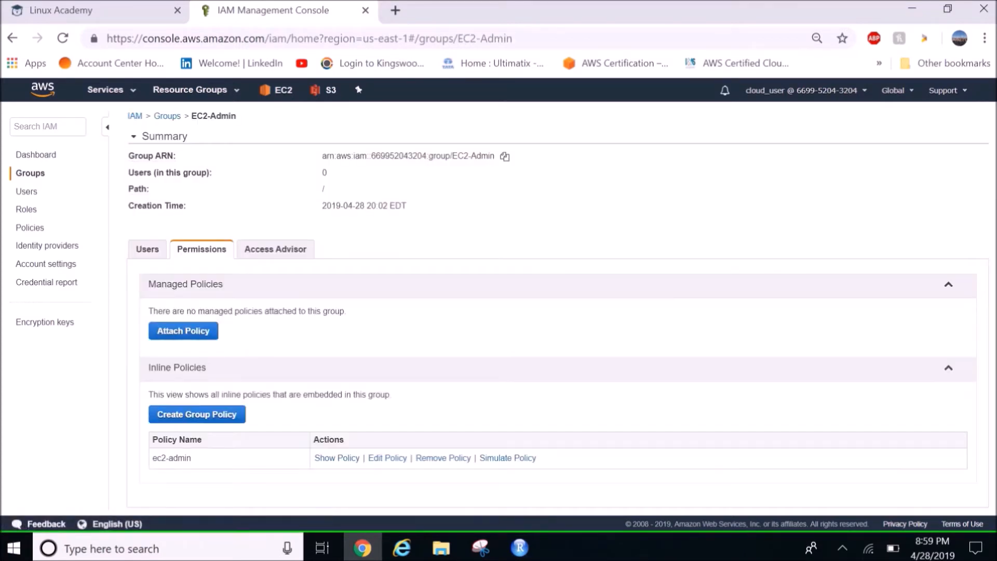
left_click(148, 249)
left_click(187, 294)
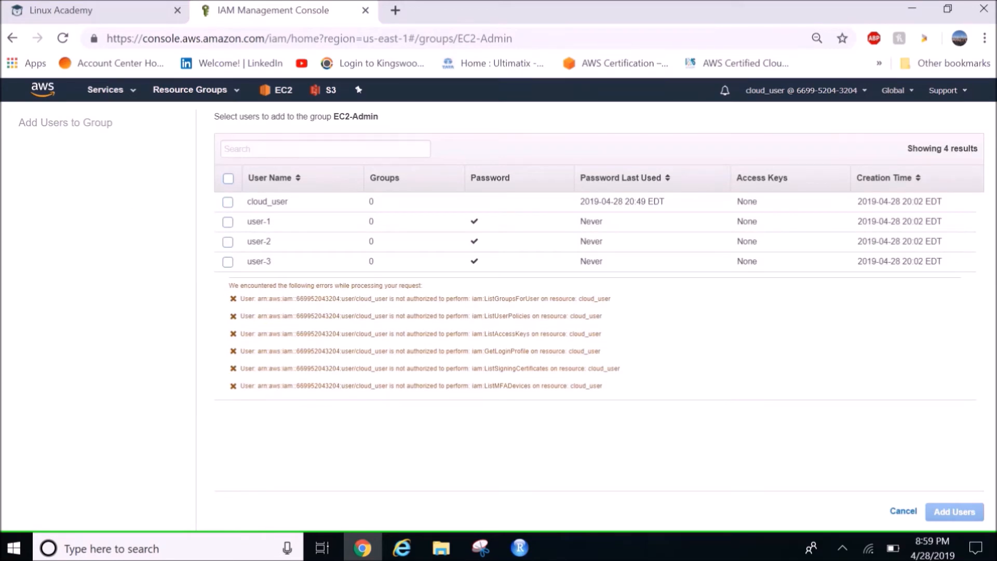
left_click(228, 262)
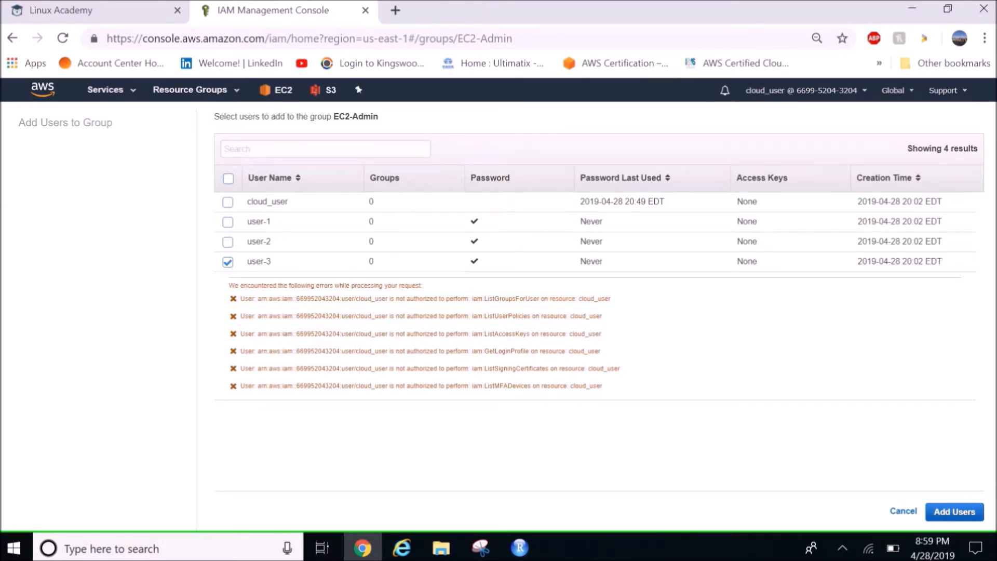
left_click(955, 512)
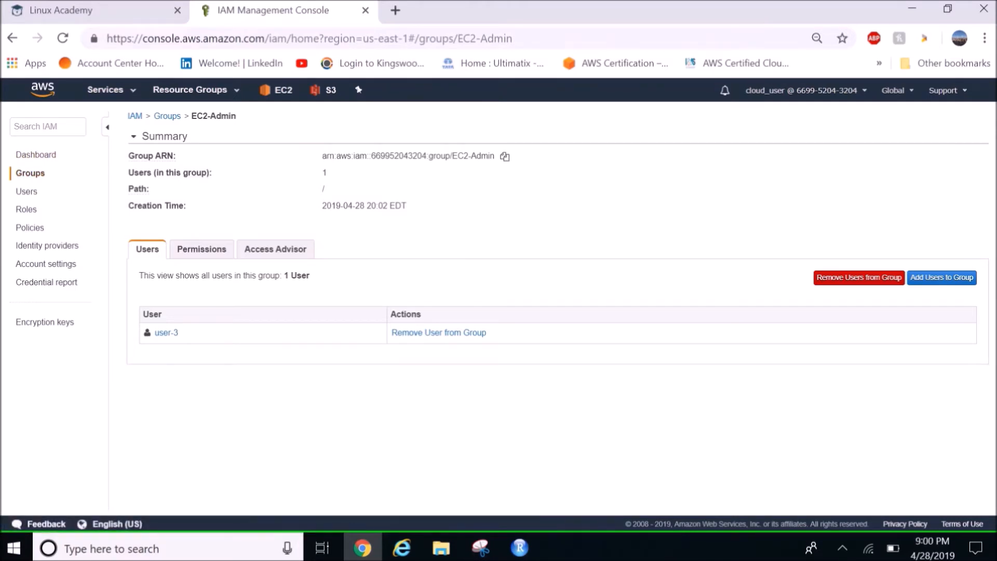
Add user-2 to the EC2-Support group
left_click(30, 173)
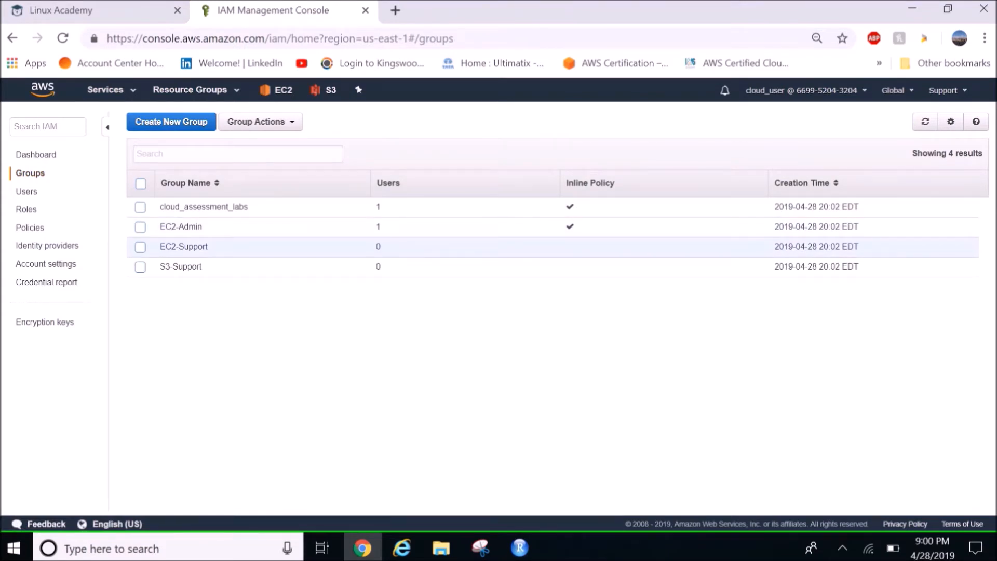
left_click(183, 246)
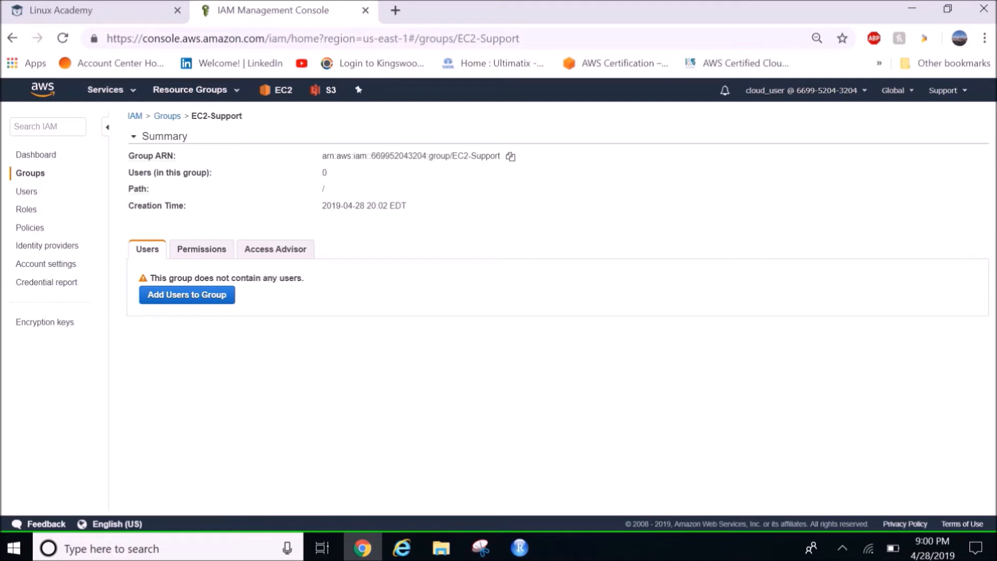
left_click(187, 294)
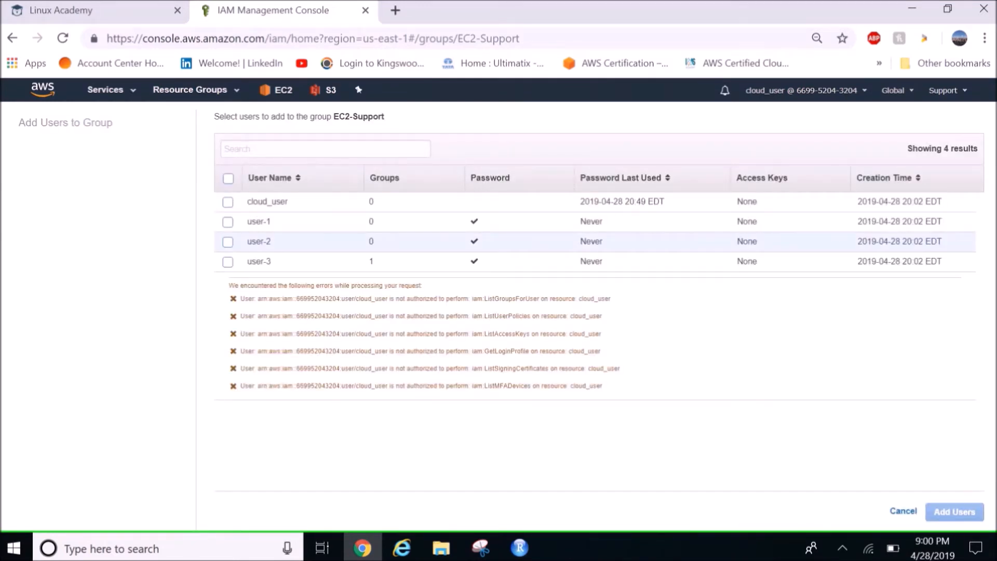
left_click(227, 242)
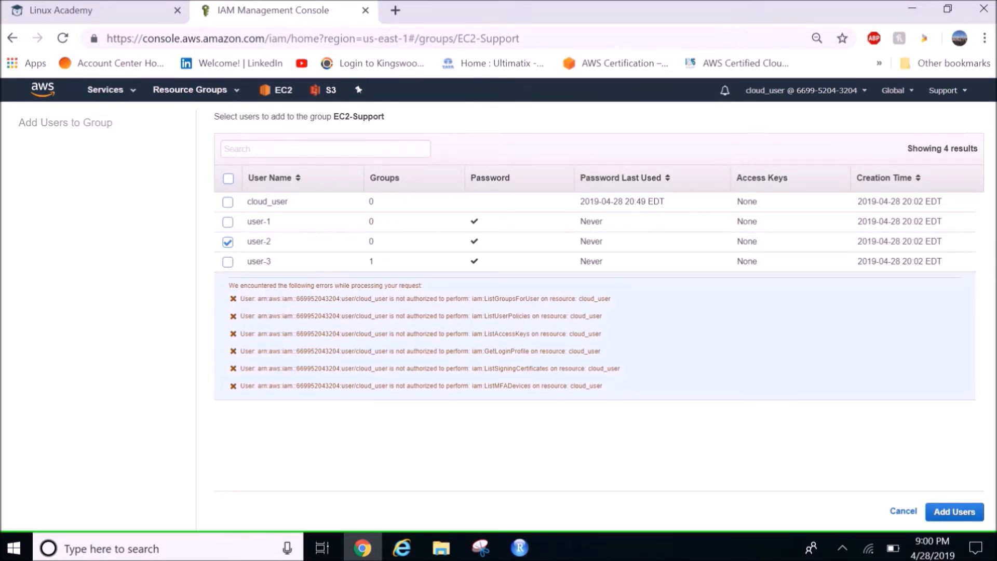
left_click(955, 511)
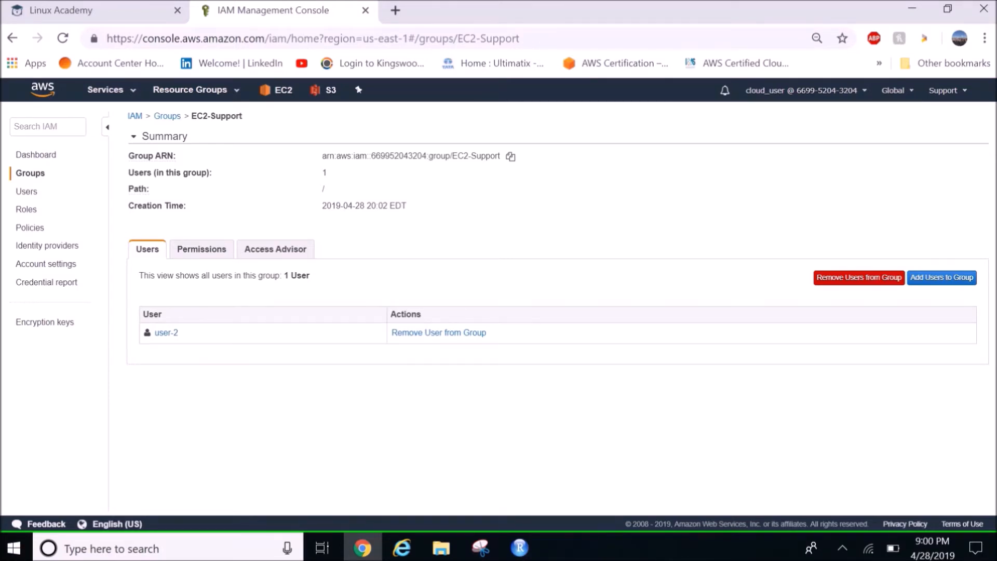
Add user-1 to the S3-Support group
left_click(30, 174)
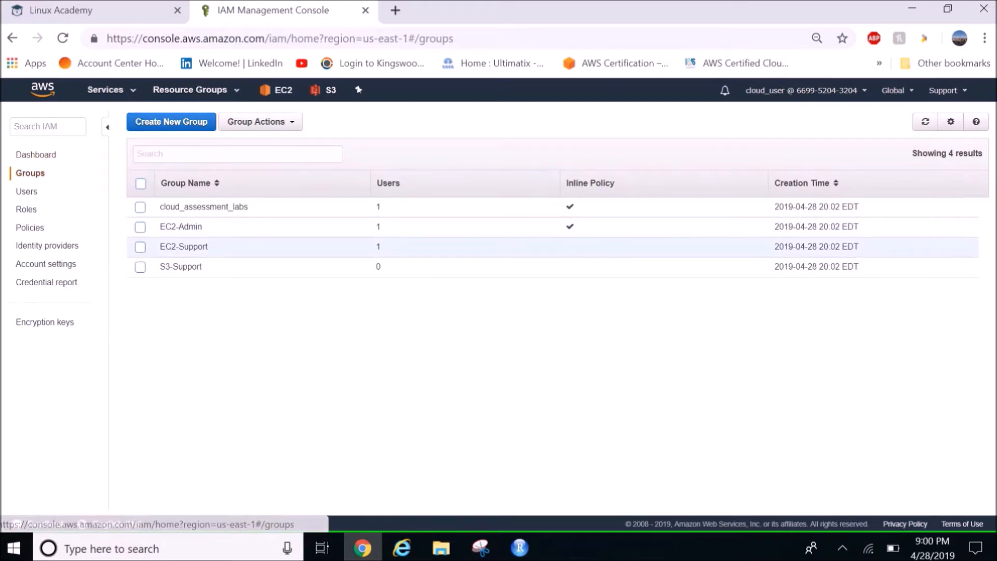
left_click(181, 266)
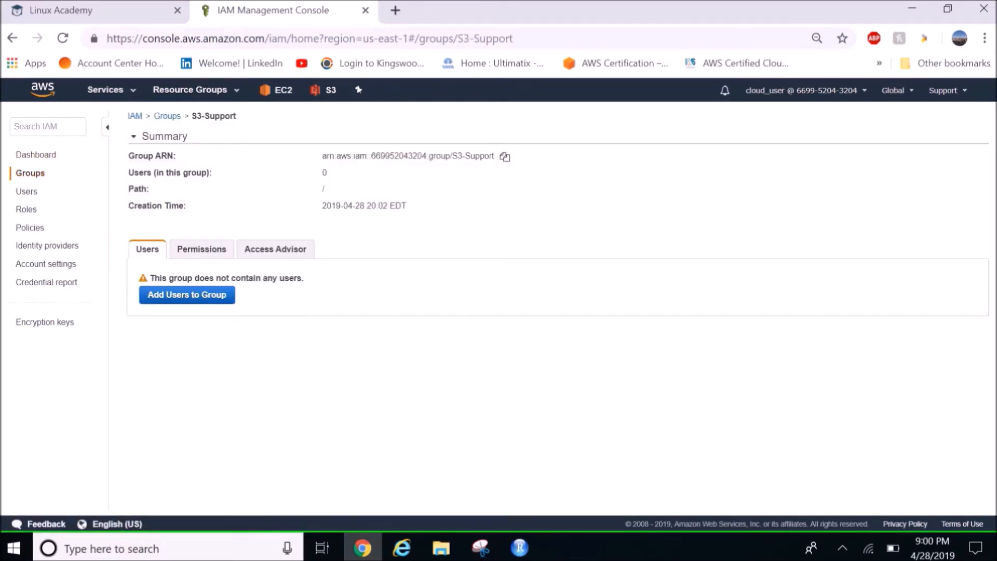
left_click(187, 295)
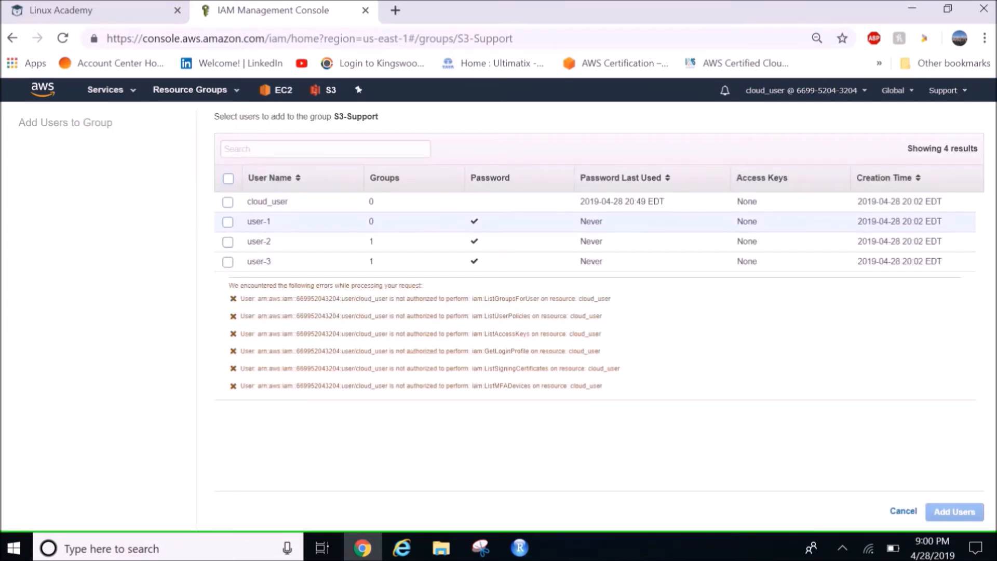
left_click(227, 221)
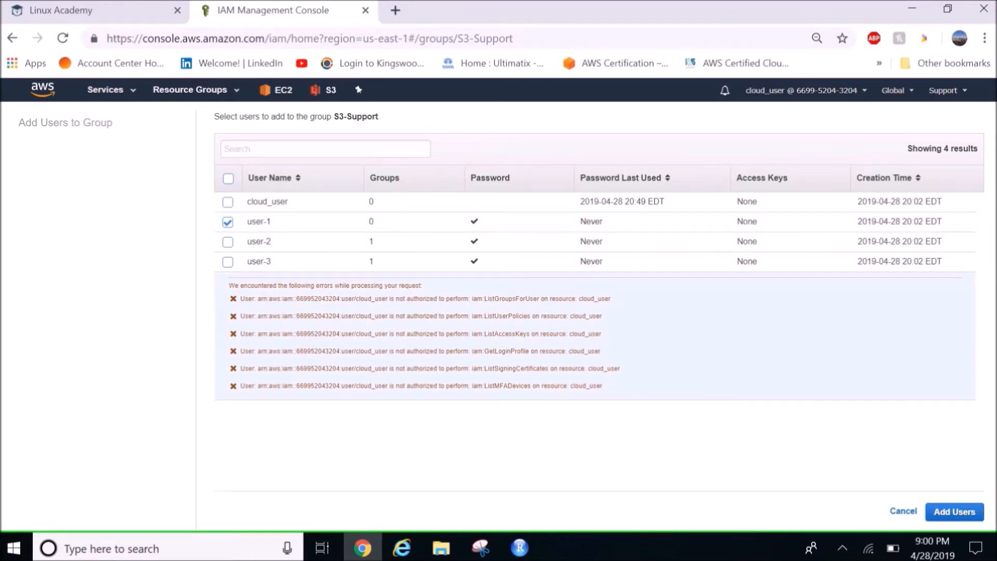
left_click(954, 512)
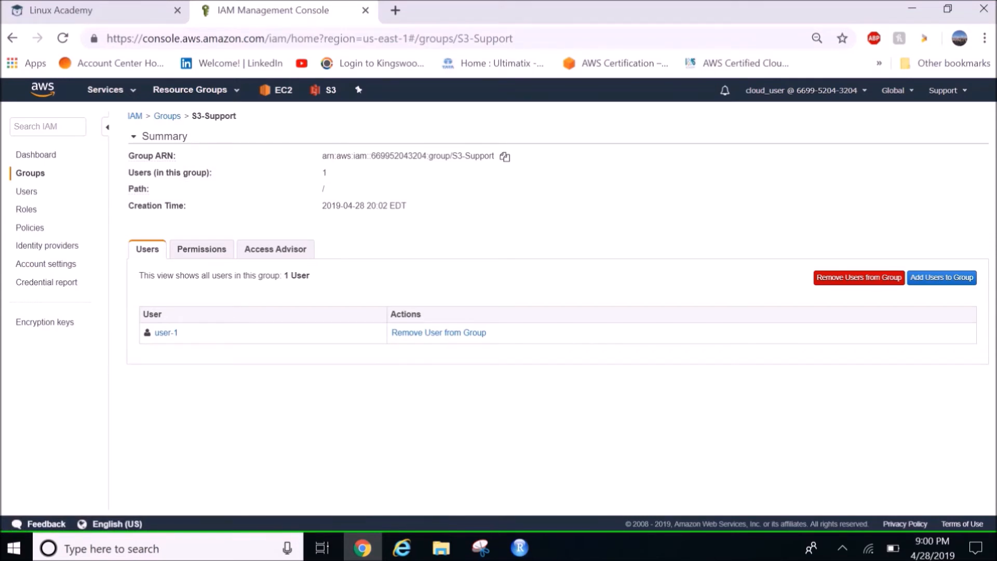
Copy the IAM users sign-in link from the IAM dashboard and load it in a new incognito window
left_click(36, 155)
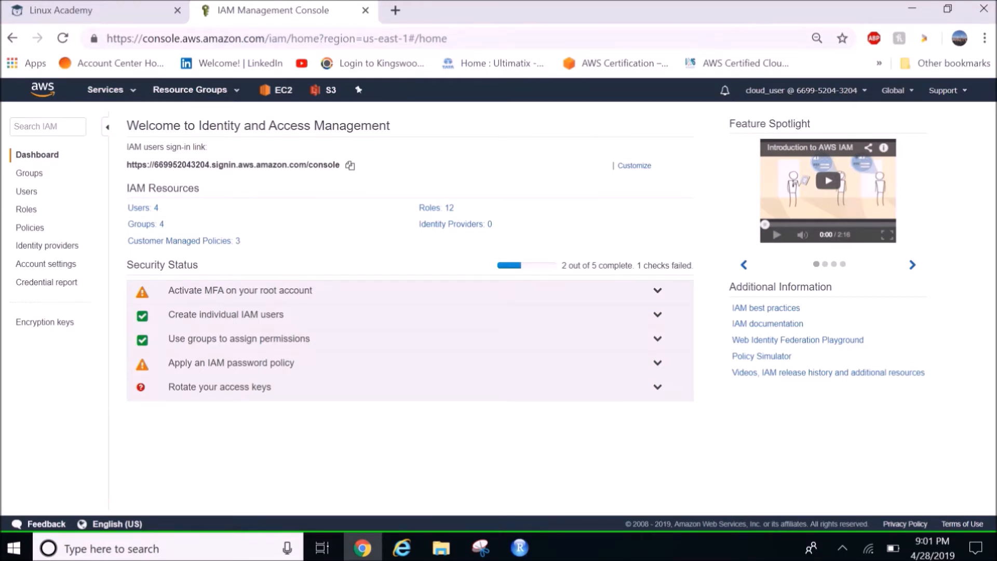
triple_click(233, 165)
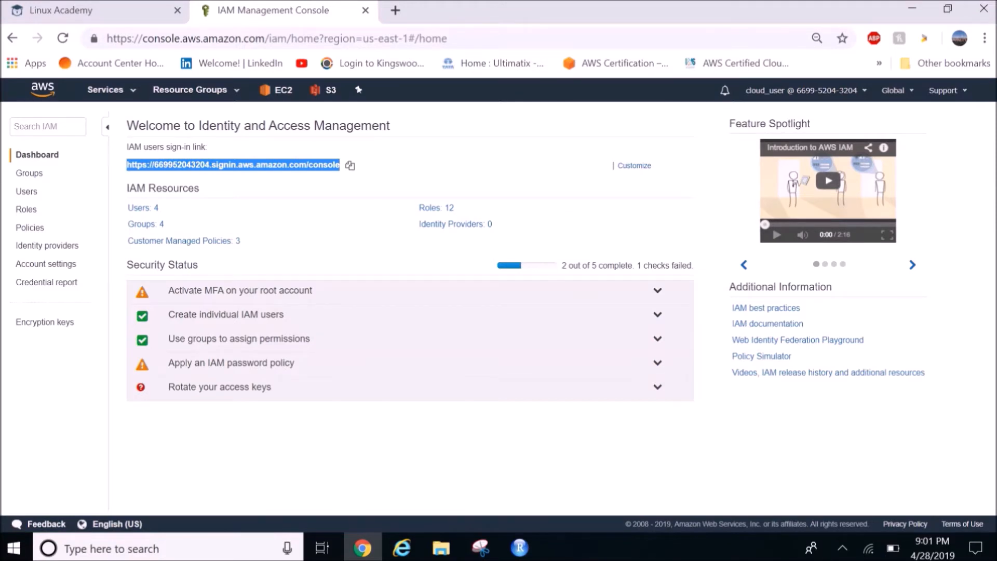
left_click(350, 165)
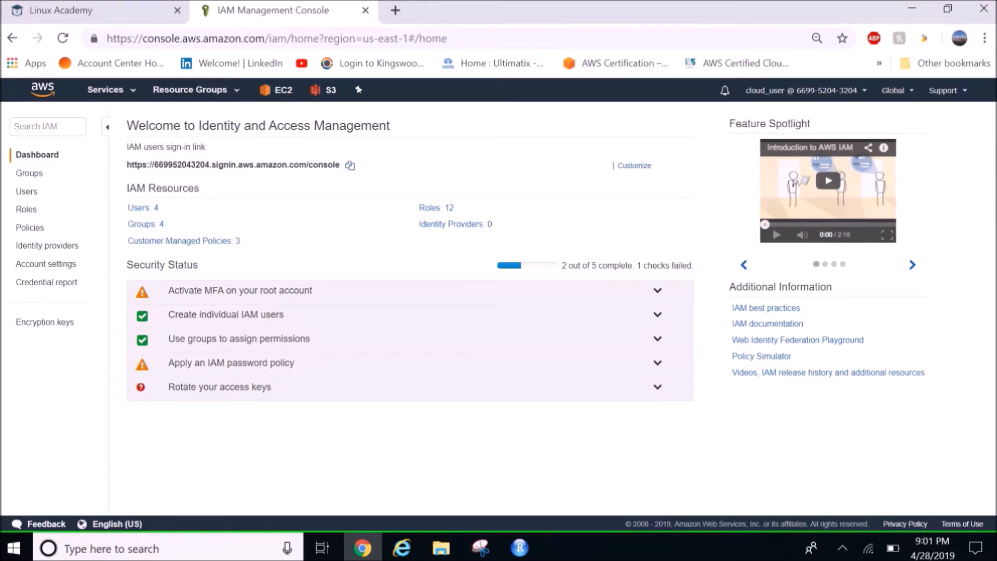
left_click(984, 38)
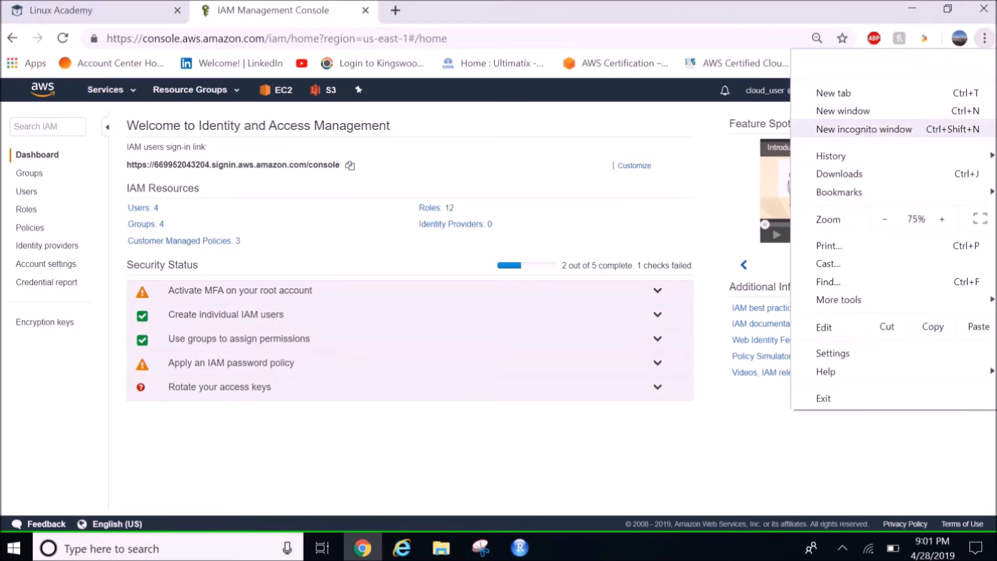
left_click(863, 129)
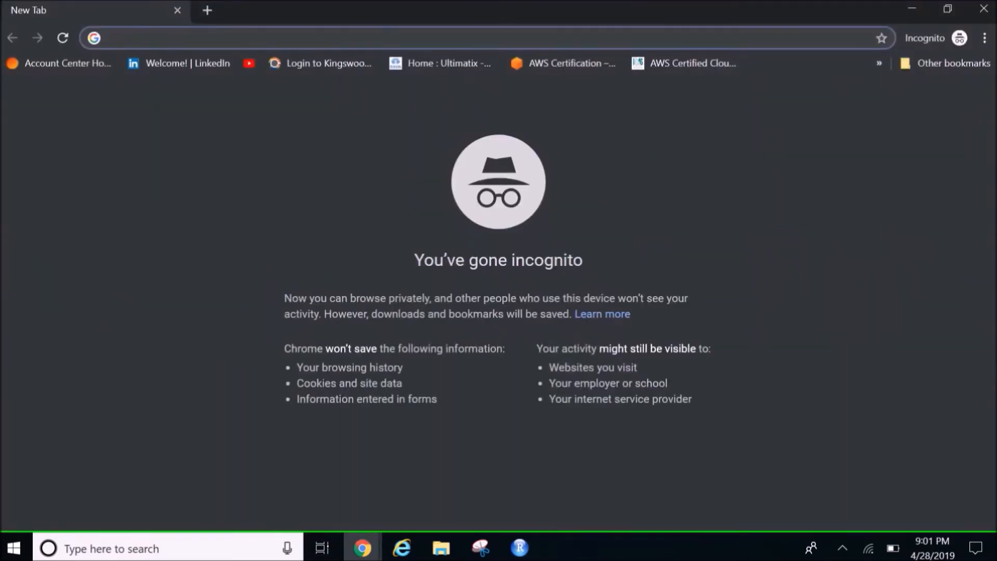
key("ctrl+v")
key("Return")
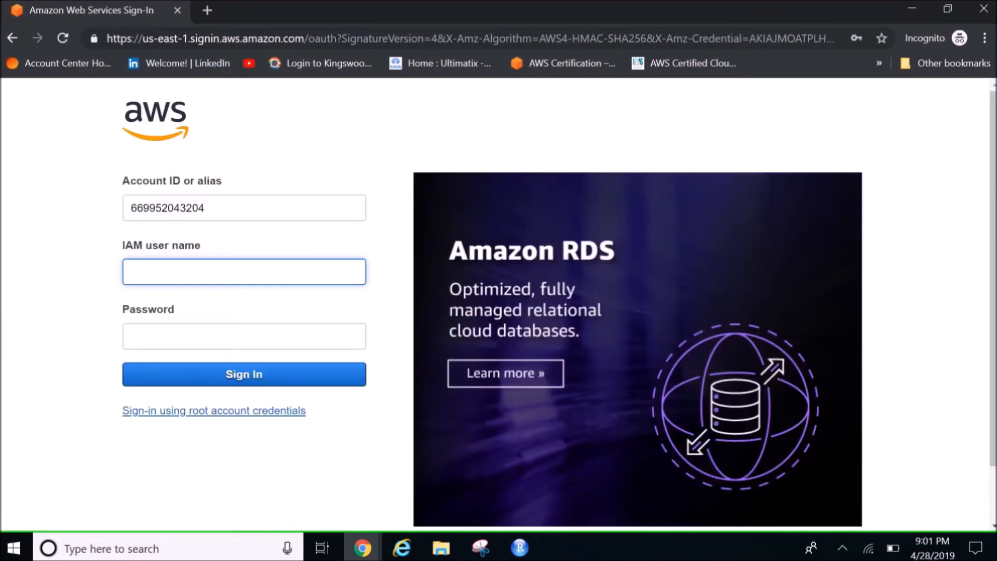
Sign in to the AWS console as IAM user user-1 with the account password
type("user-1")
key("Tab")
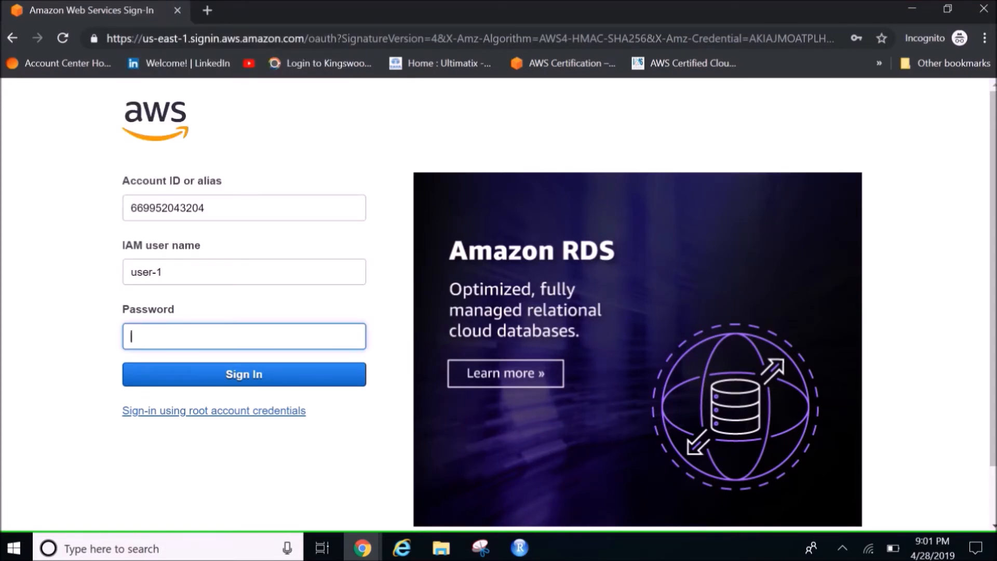
type("******")
key("Return")
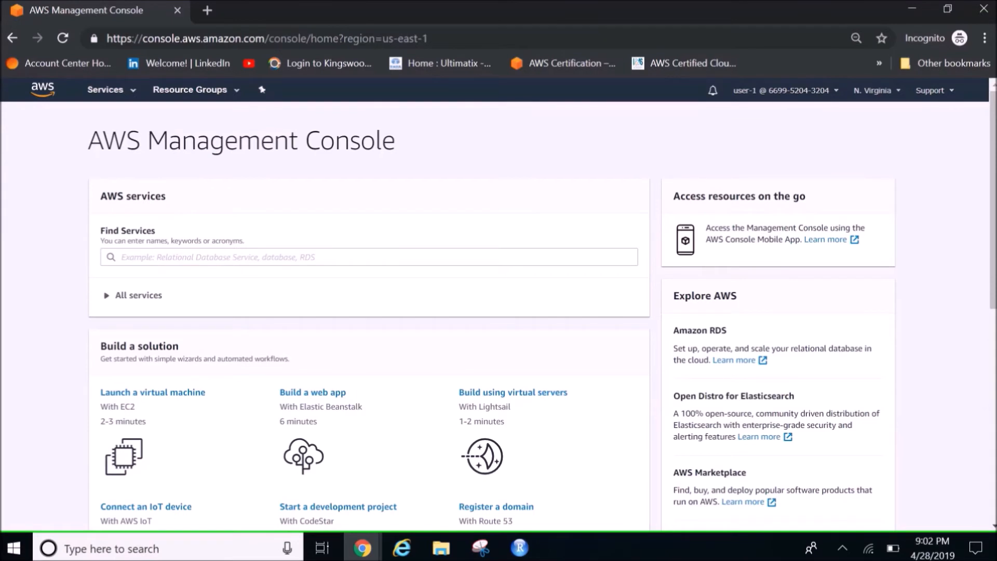
Open the S3 service and check its list of buckets
left_click(368, 257)
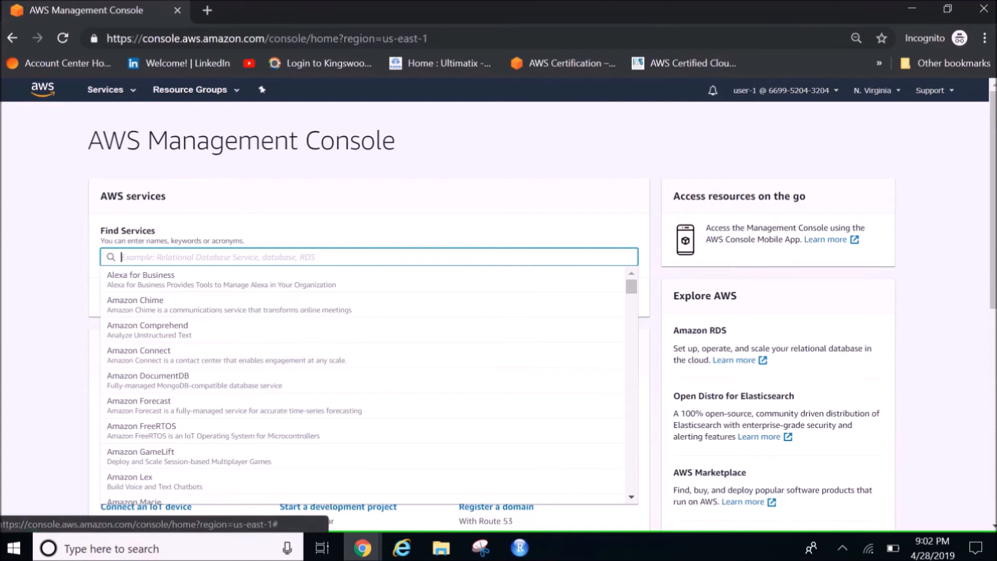
left_click(111, 90)
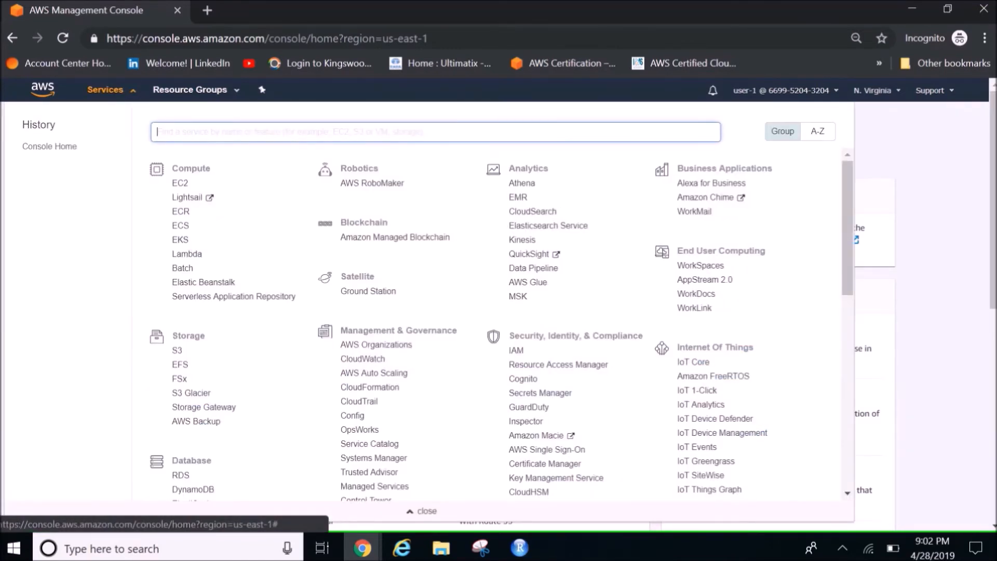
left_click(177, 350)
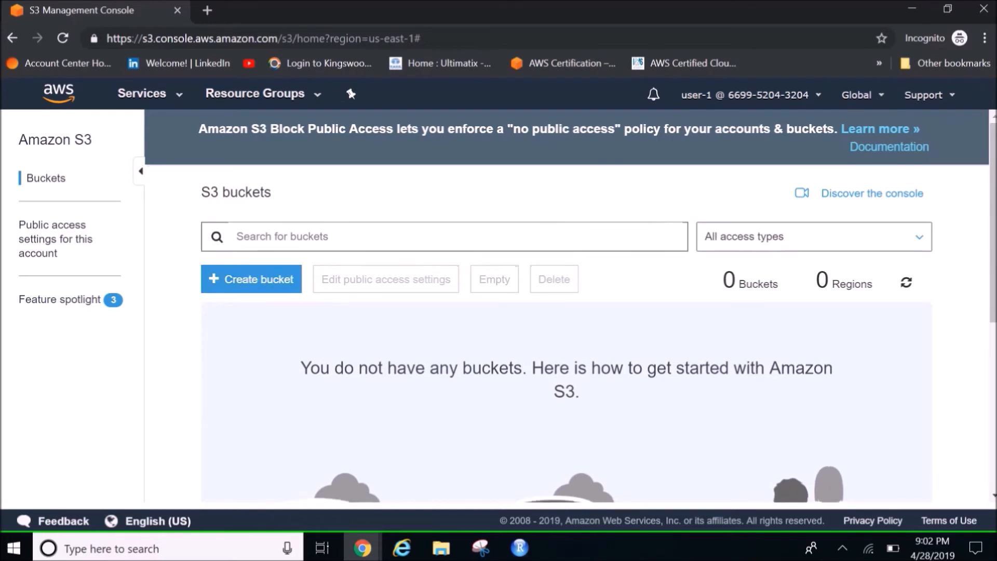
scroll(566, 312, "down", 2)
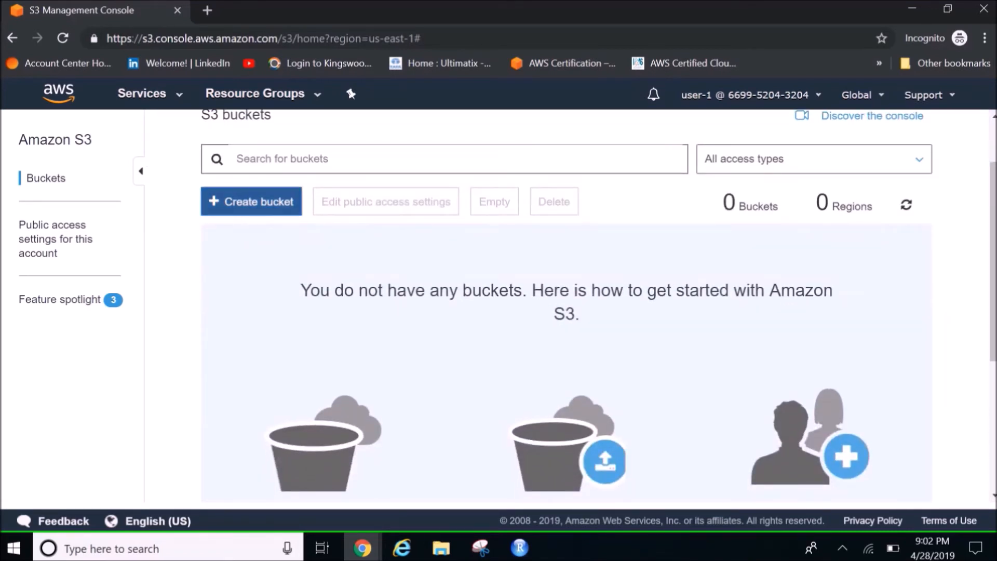
Start a new S3 bucket named user-1-new-bucket in the US East (N. Virginia) region and continue to its configuration options
left_click(251, 202)
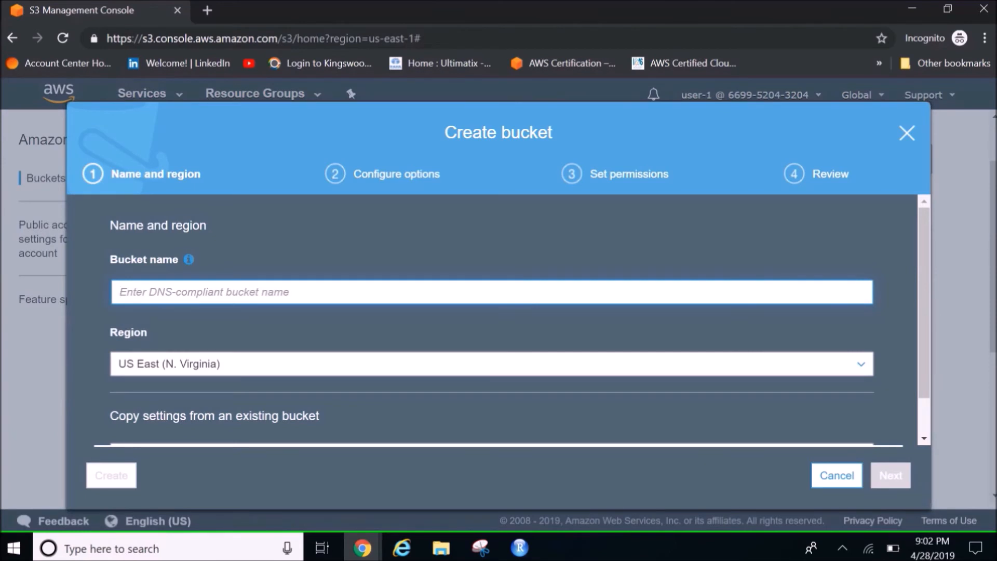
type("u")
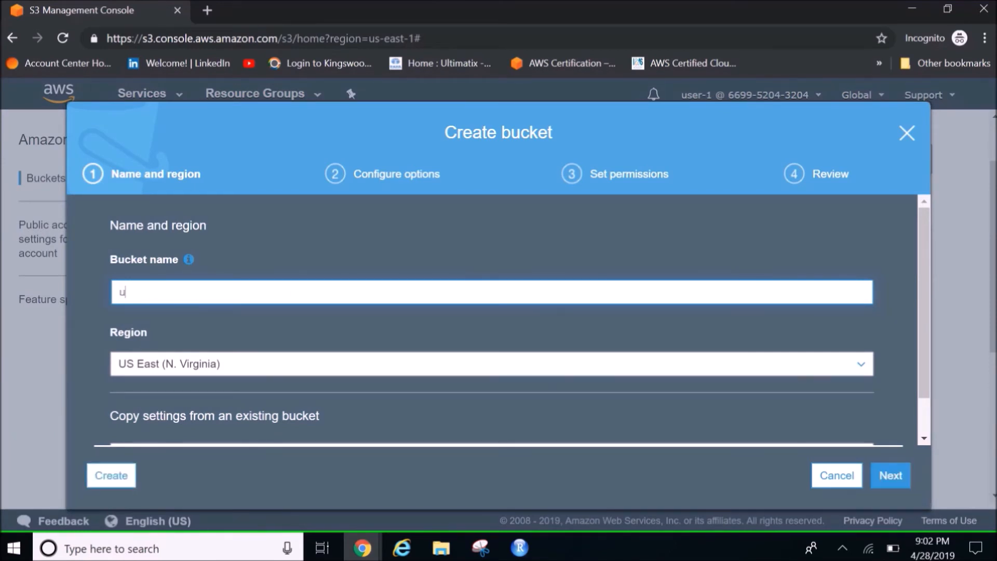
type("ser-1-")
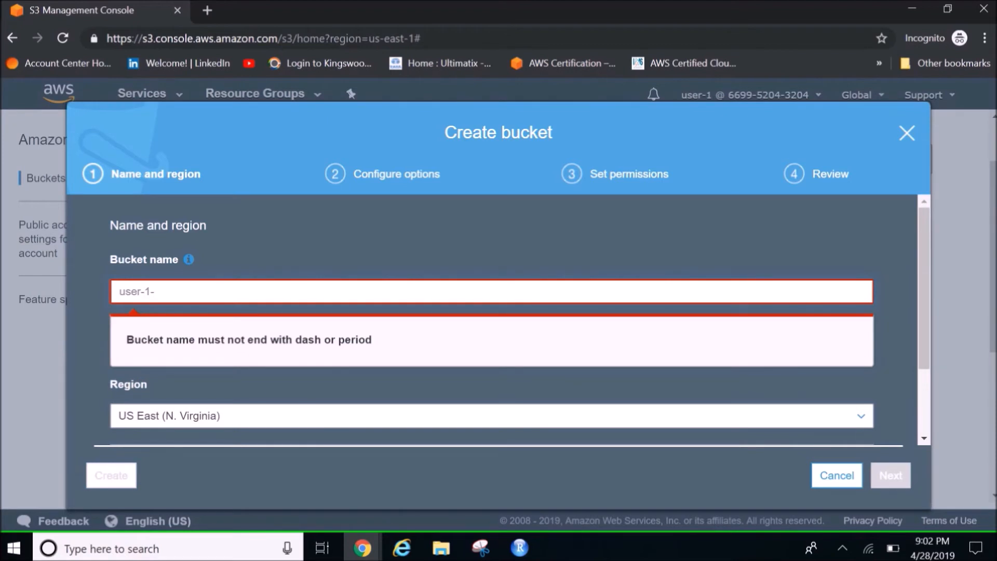
type("new-bucket")
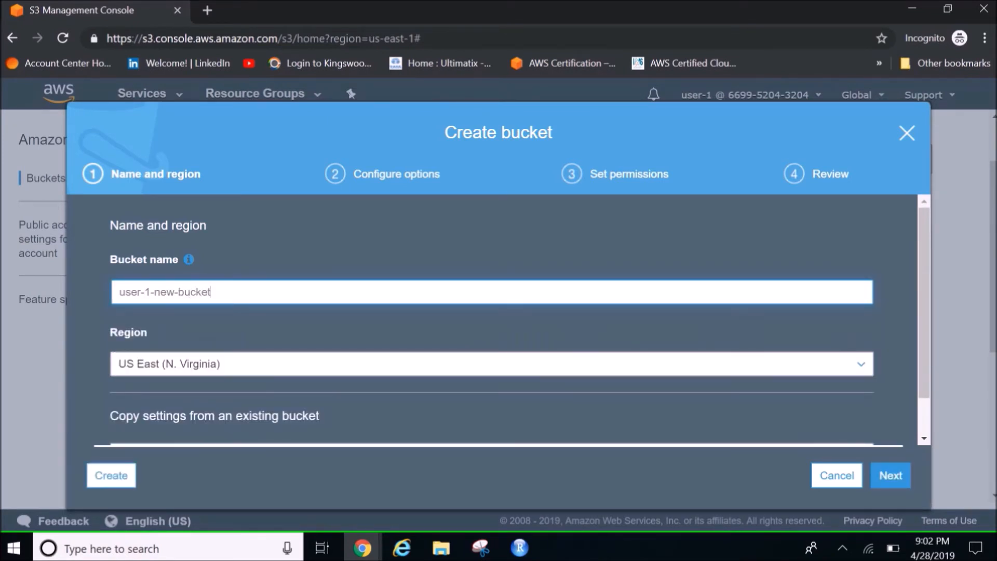
key("Tab")
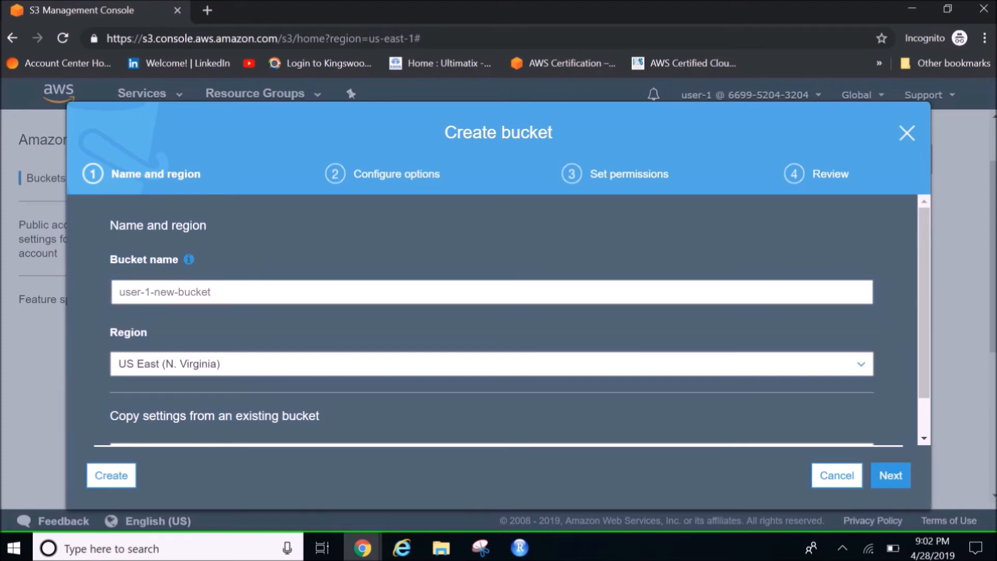
left_click_drag(924, 312, 924, 347)
left_click(889, 475)
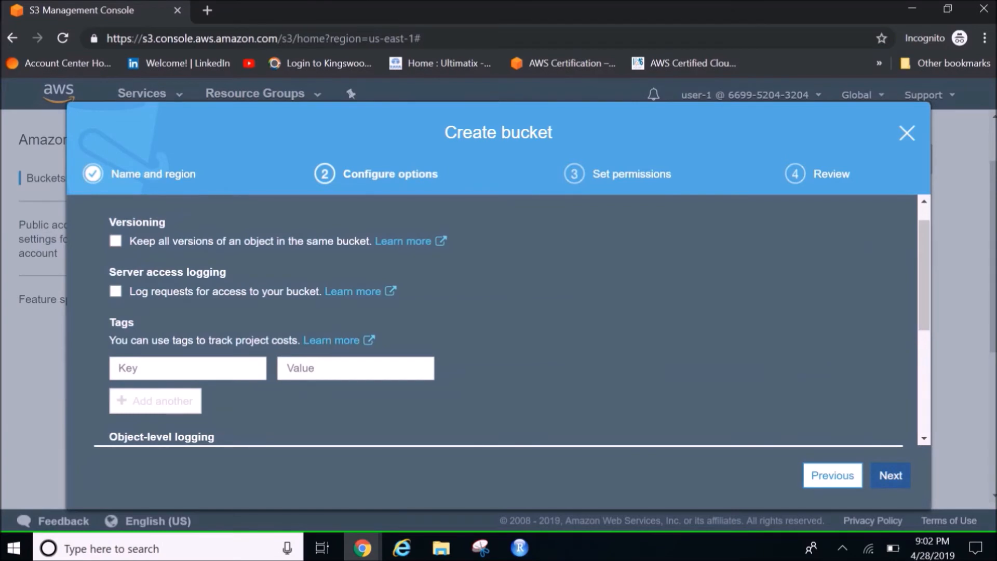
Keep the default options and permissions, try to create the bucket, and close the bucket wizard
scroll(498, 319, "down", 5)
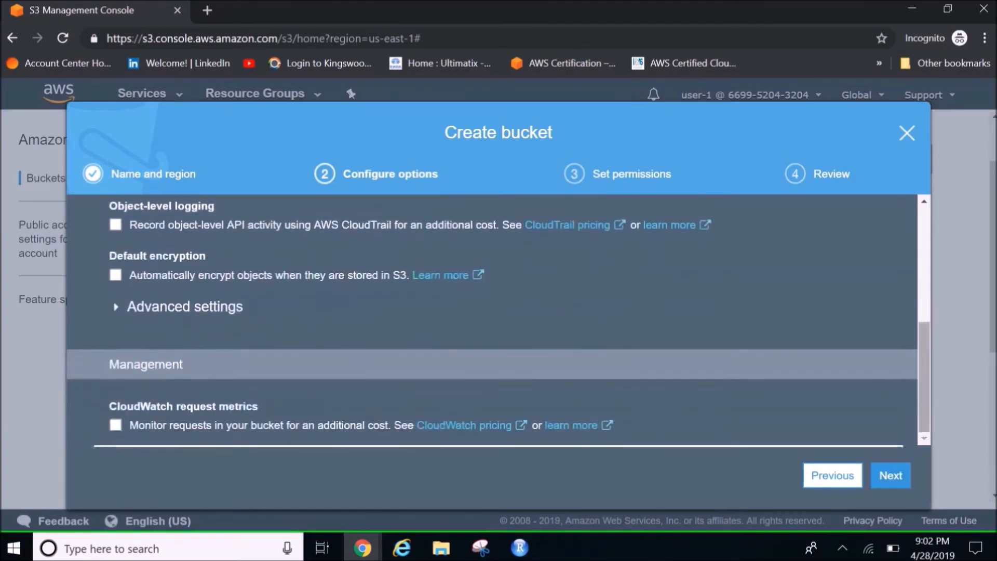
left_click(890, 475)
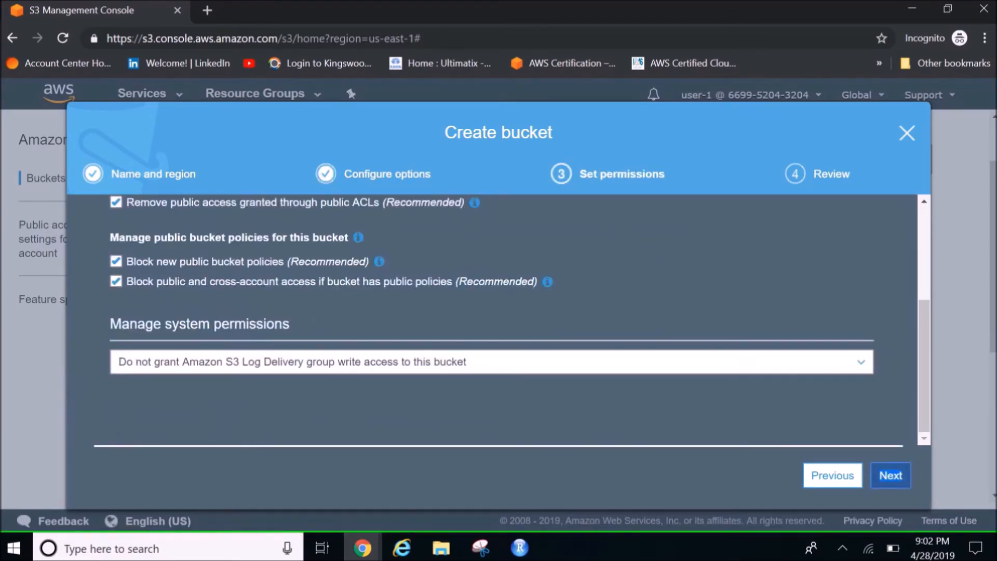
left_click(890, 475)
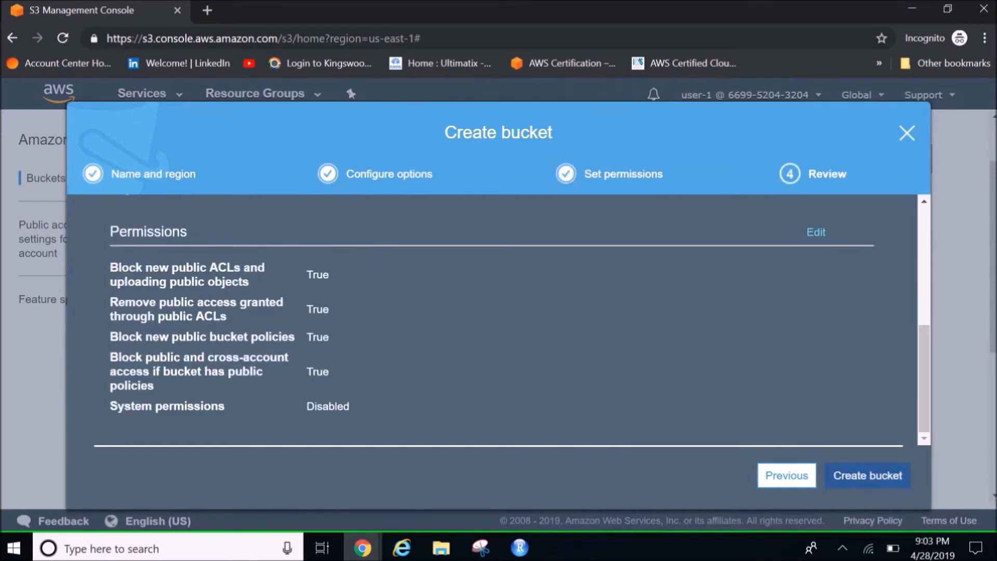
left_click(868, 476)
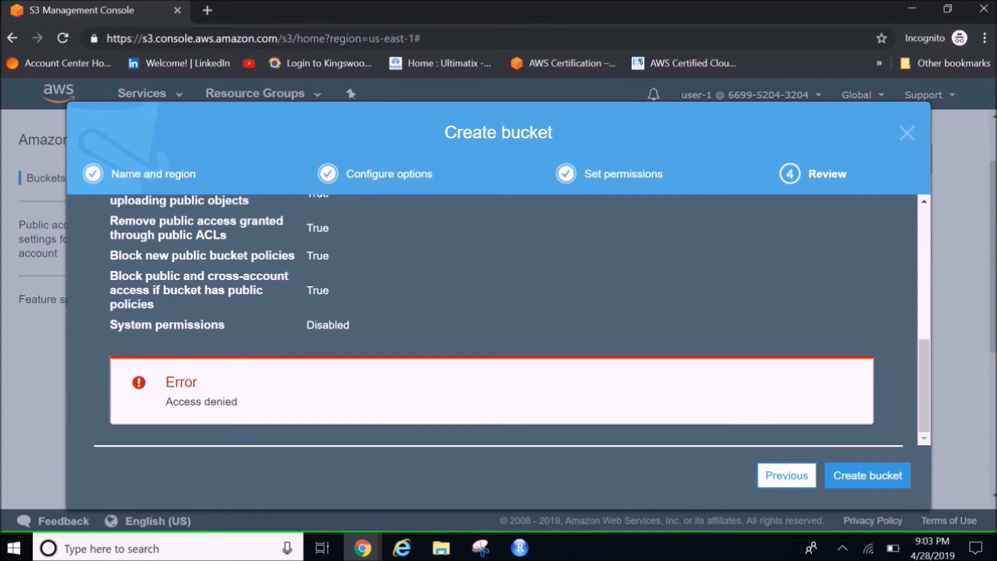
left_click(908, 134)
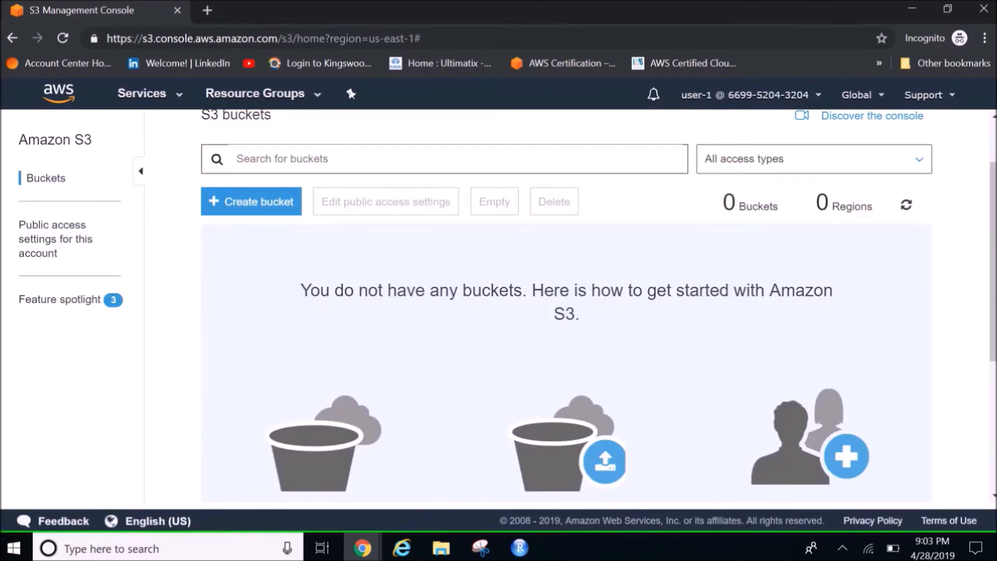
Sign out of user-1 and sign back in to the console as IAM user user-2 with the account password
left_click(750, 95)
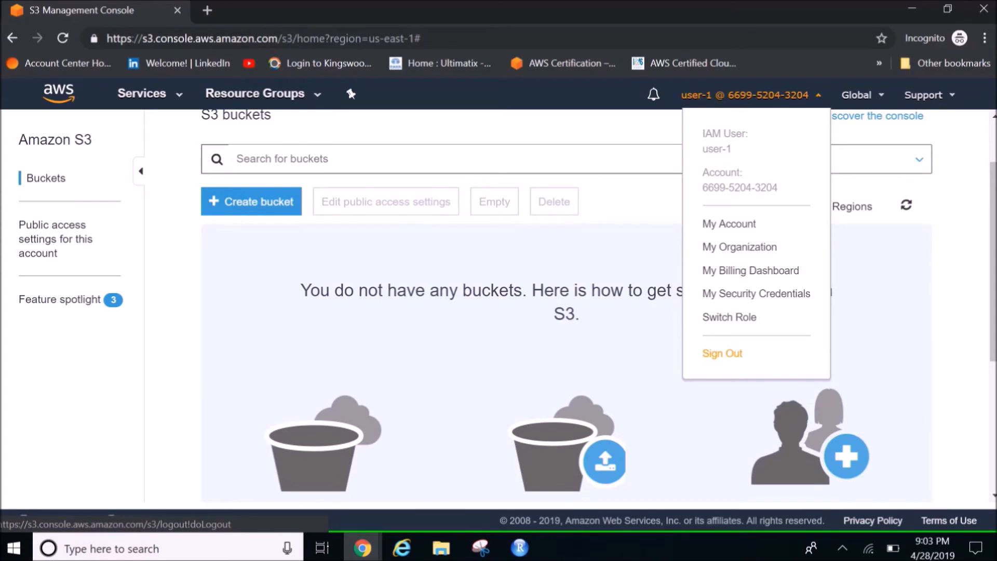
left_click(722, 353)
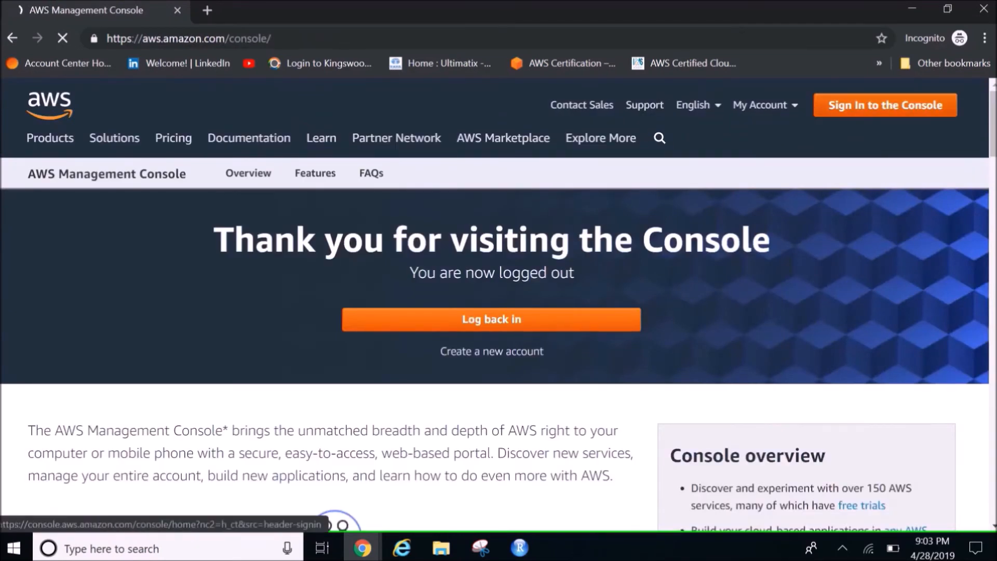
left_click(885, 105)
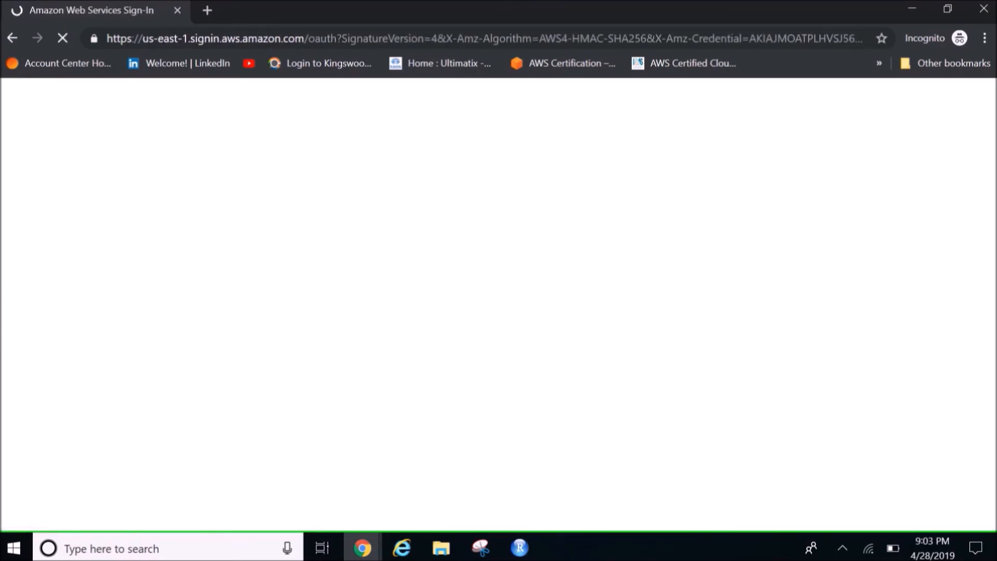
type("us")
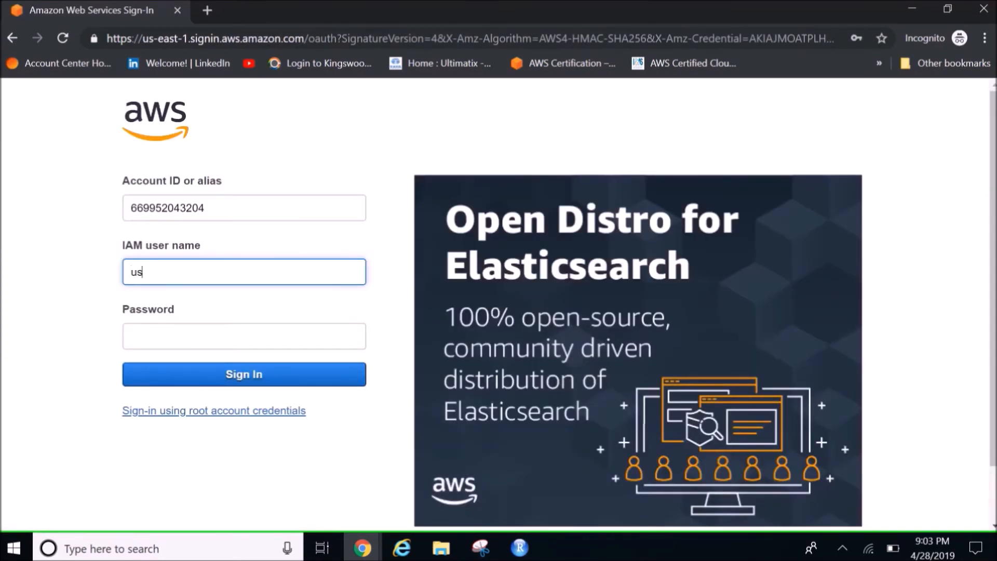
type("er-2")
key("Tab")
type("••••••")
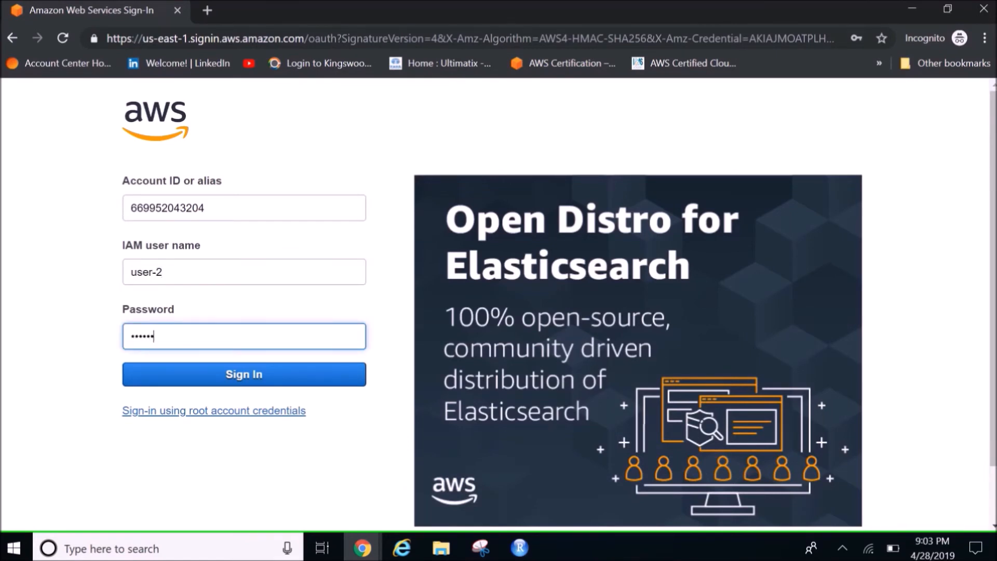
key("Return")
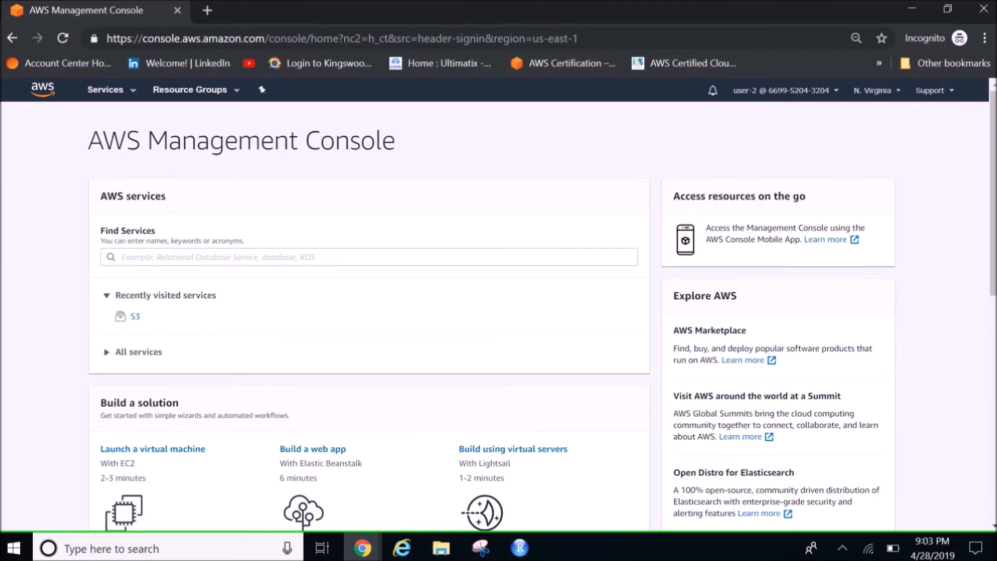
Find the EC2 service and open its list of running instances
left_click(369, 257)
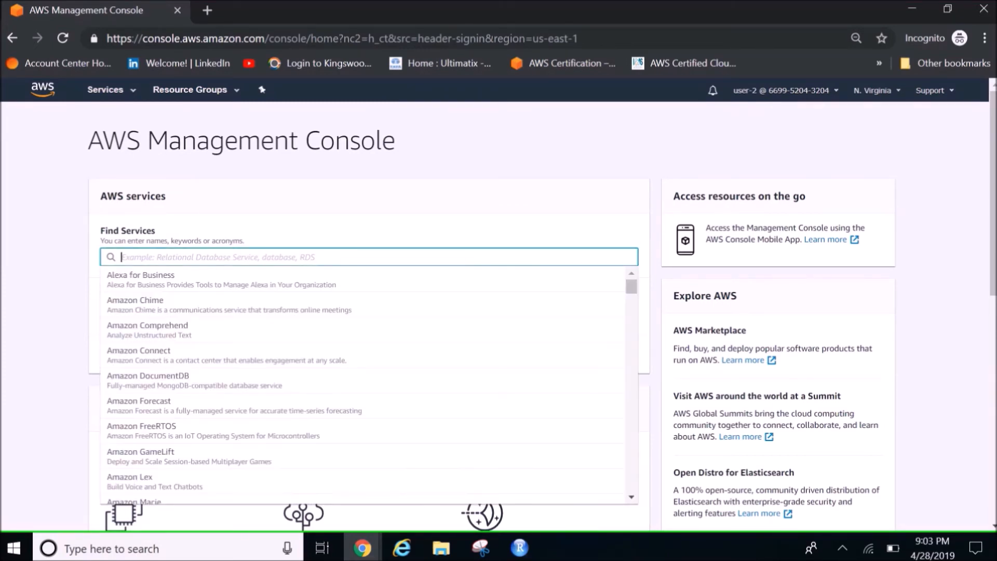
type("ec2")
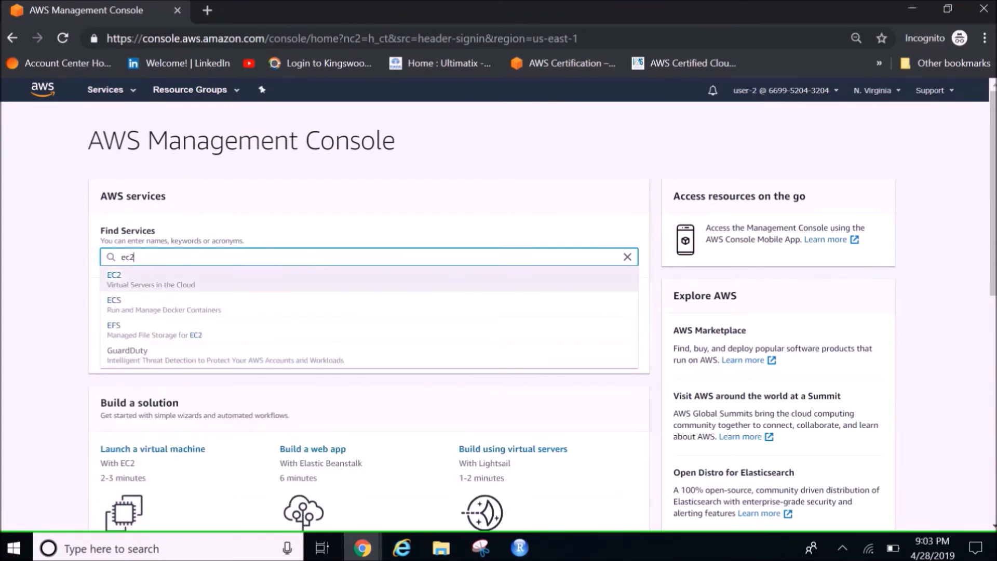
key("Return")
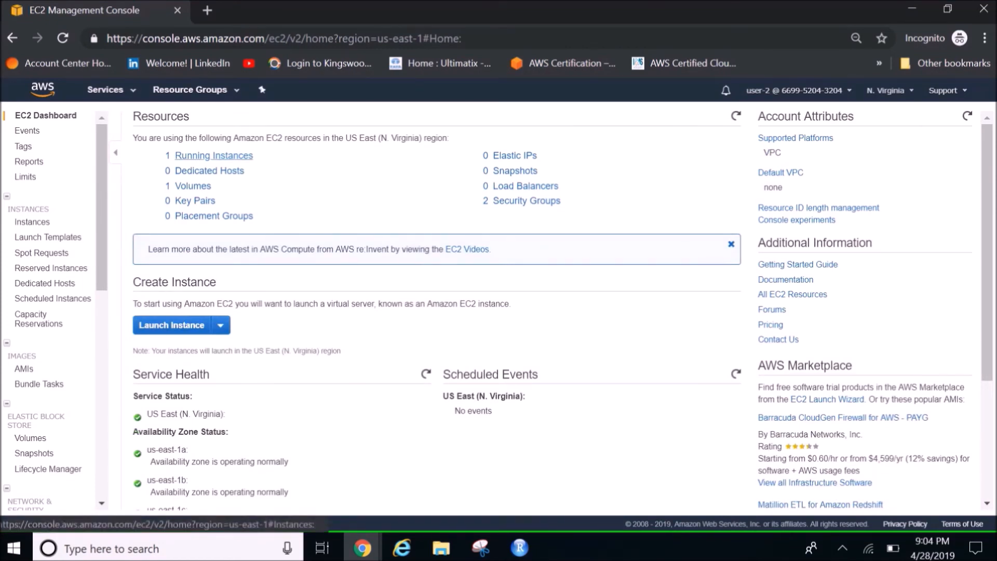
left_click(214, 155)
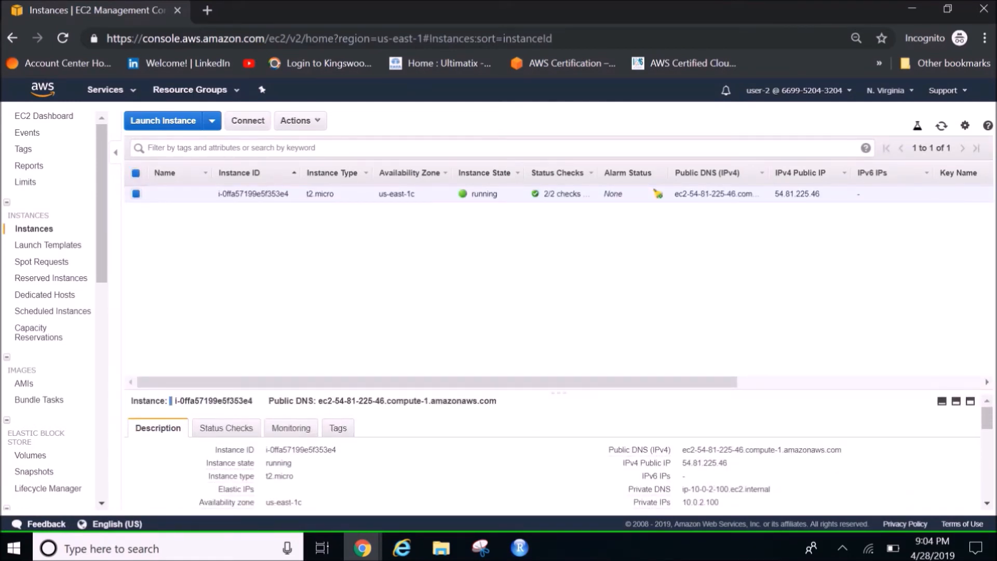
Try to stop the running t2.micro instance as user-2, highlight the response message, and close the dialog
right_click(475, 193)
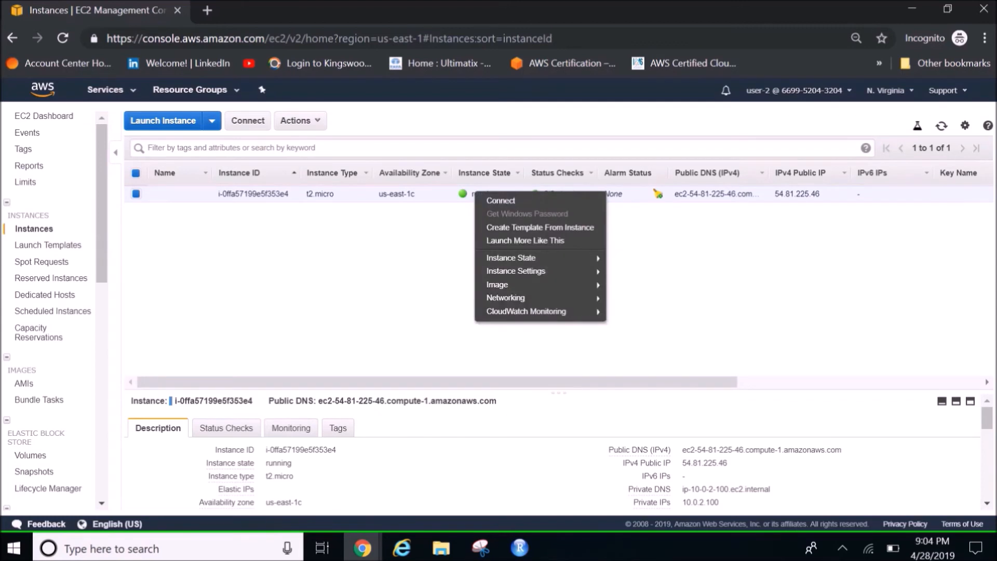
mouse_move(511, 258)
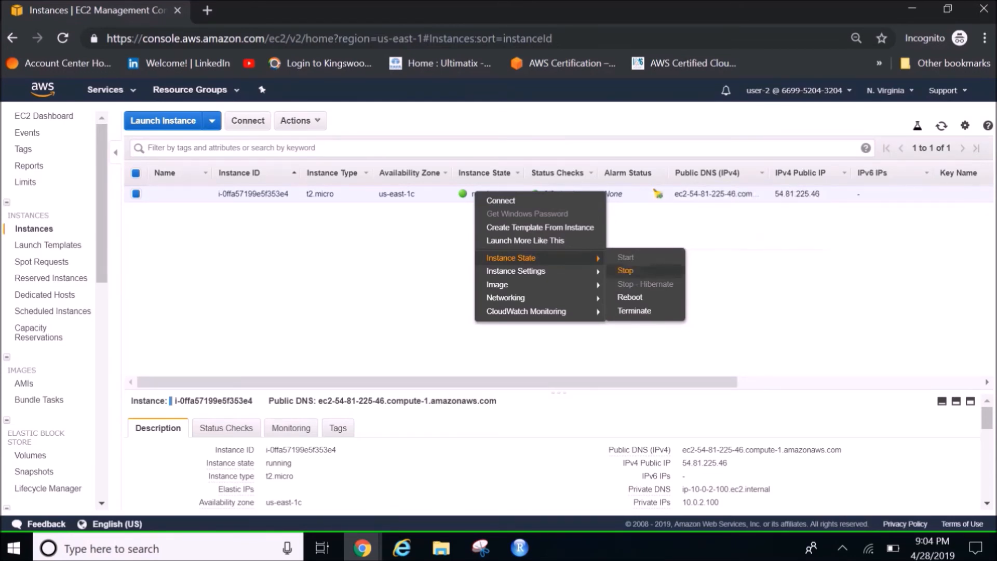
left_click(625, 271)
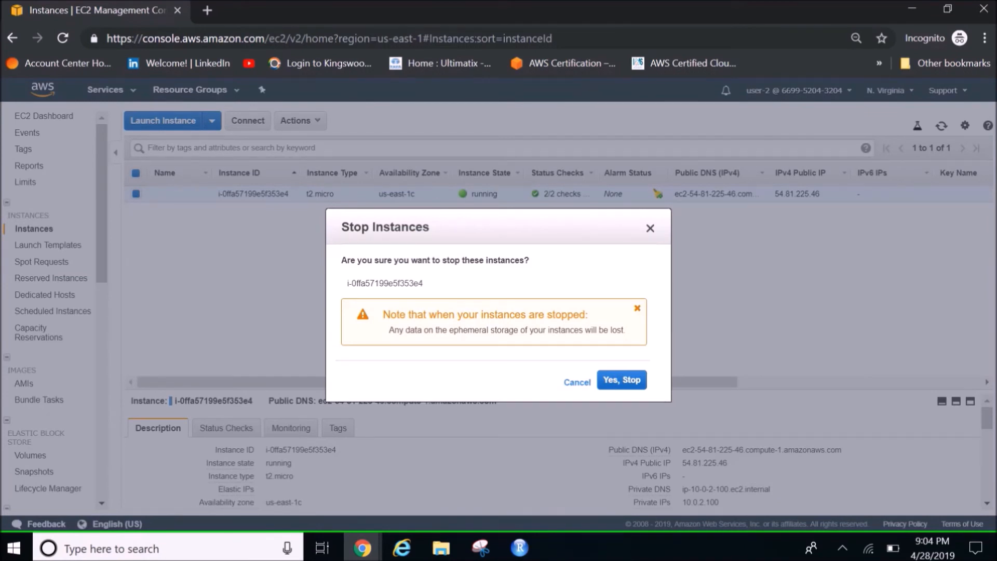
left_click(622, 380)
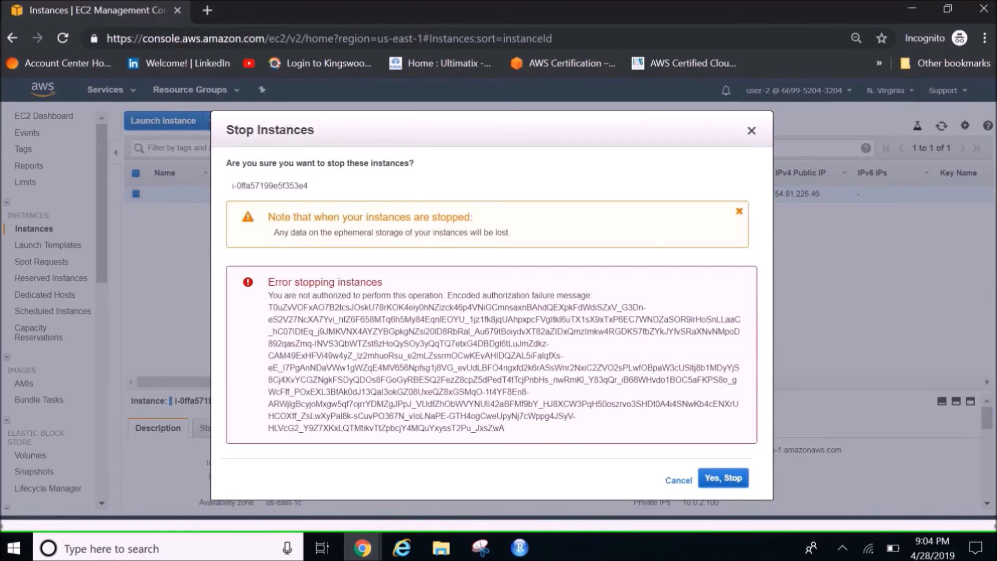
left_click_drag(268, 282, 452, 295)
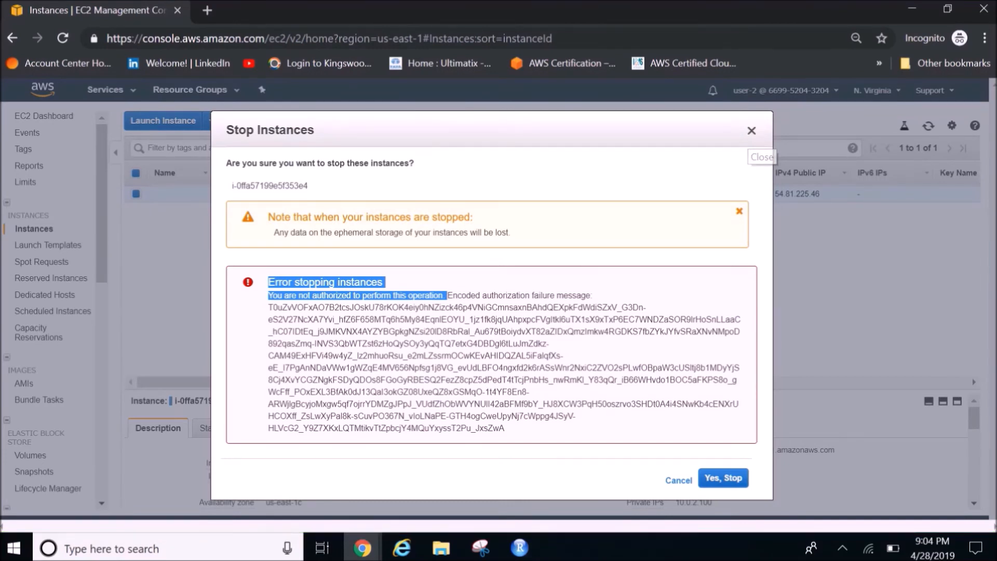
left_click(751, 130)
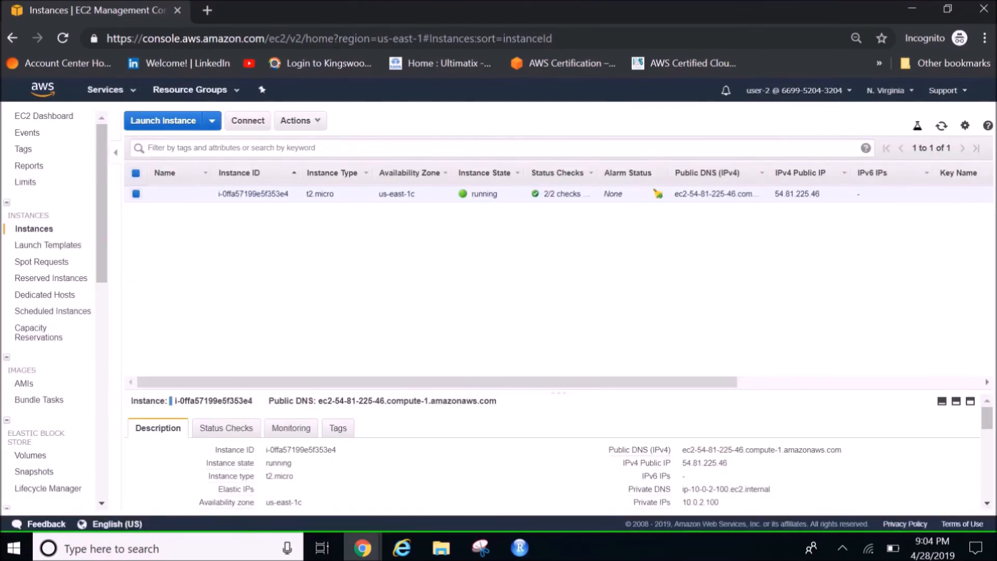
Try to terminate the running t2.micro instance and dismiss the dialog
right_click(474, 191)
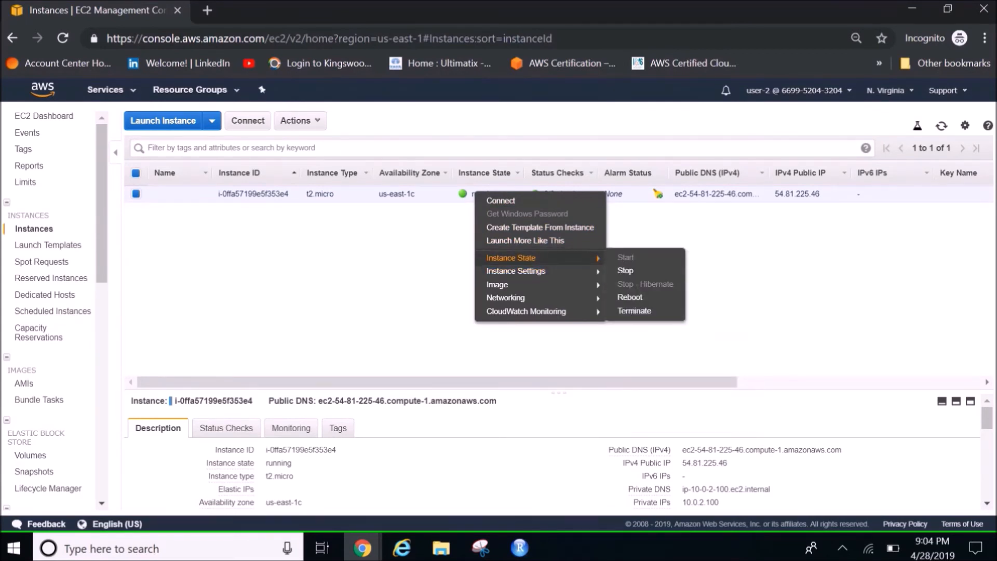
left_click(634, 310)
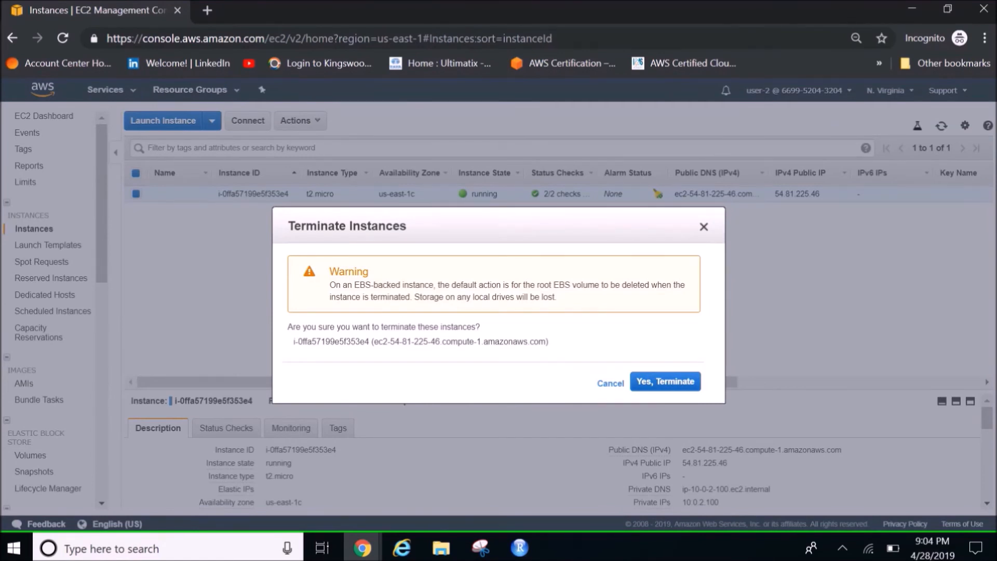
left_click(665, 381)
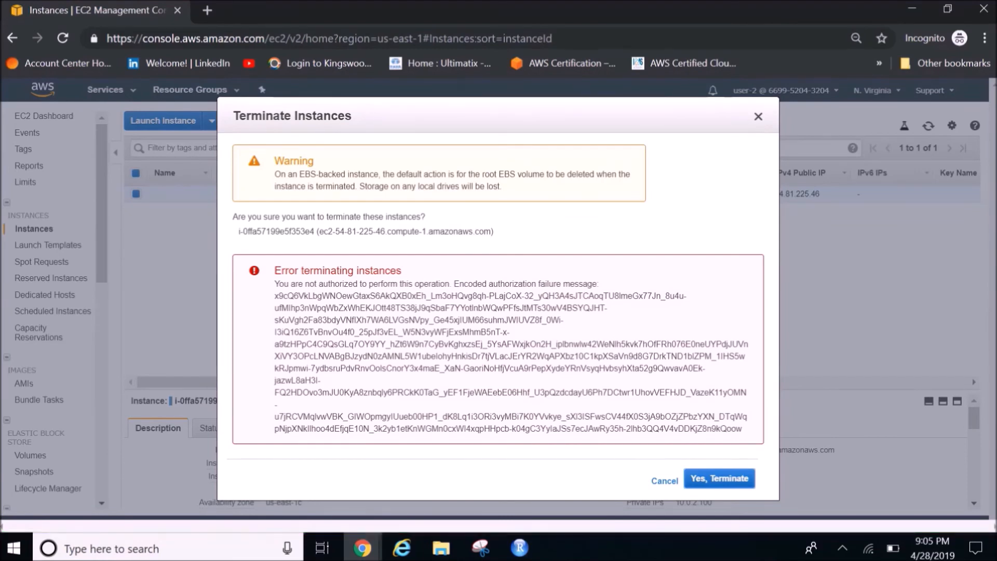
key("Escape")
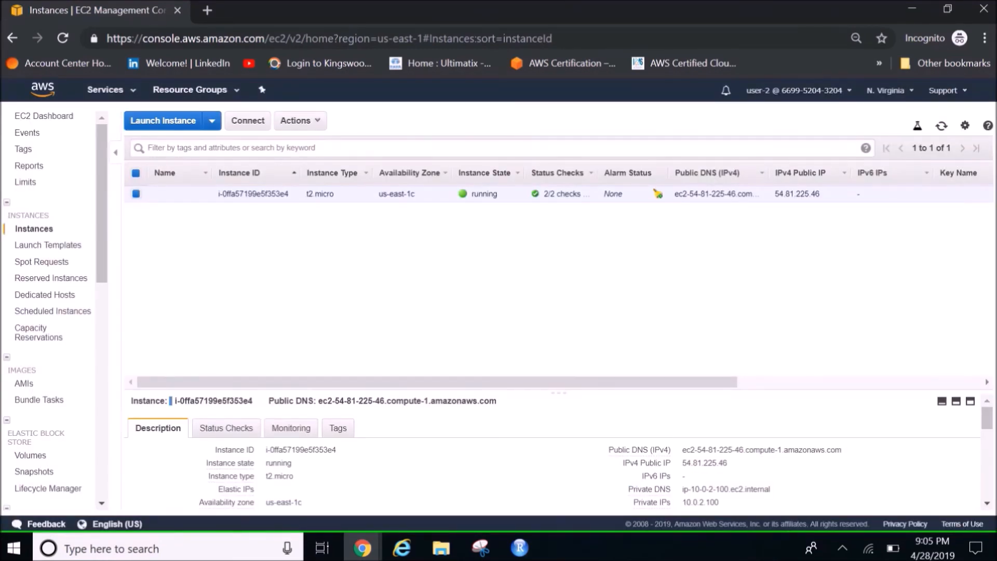
Sign out of user-2 and sign back in to the console as IAM user user-3 with the account password
left_click(794, 90)
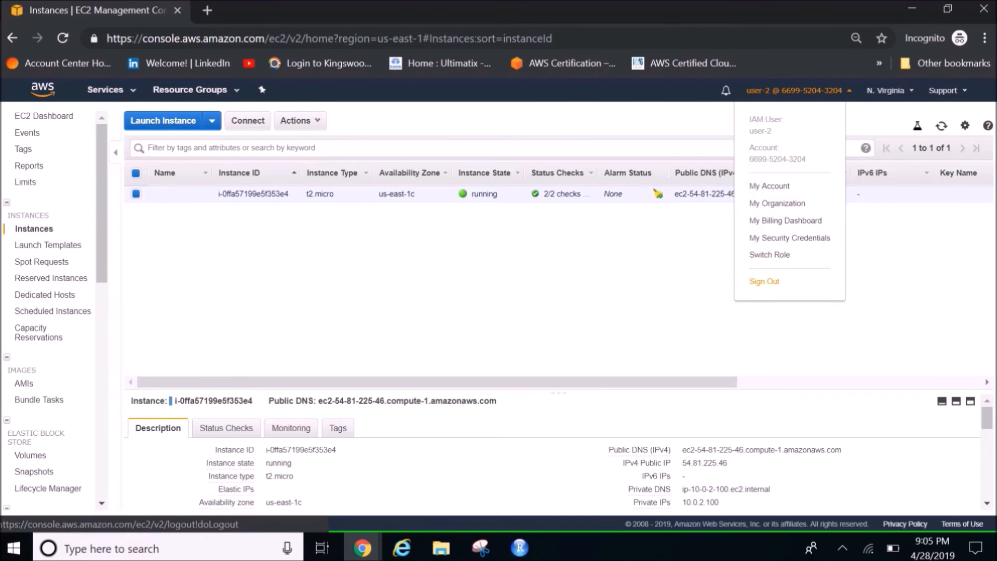
left_click(763, 281)
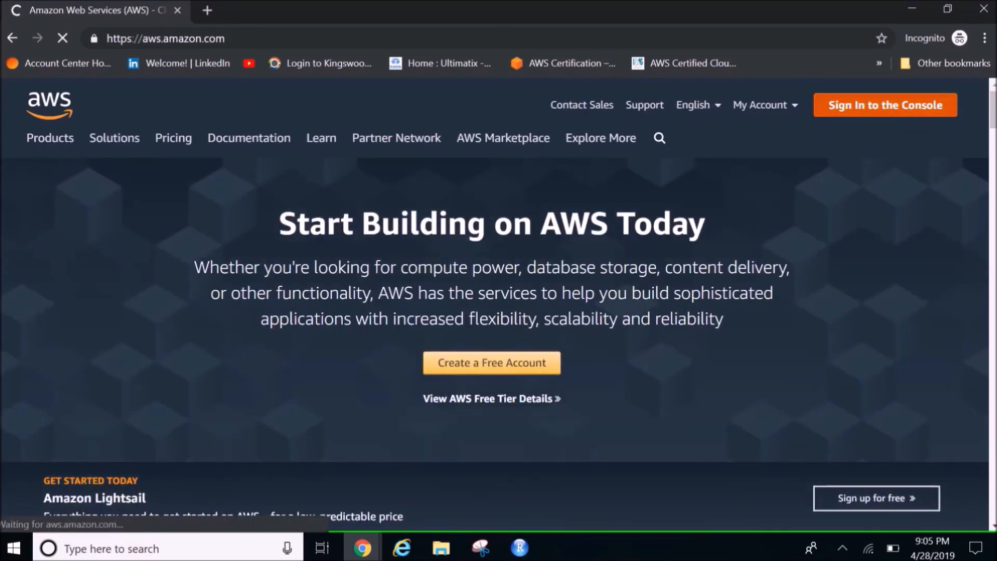
left_click(885, 105)
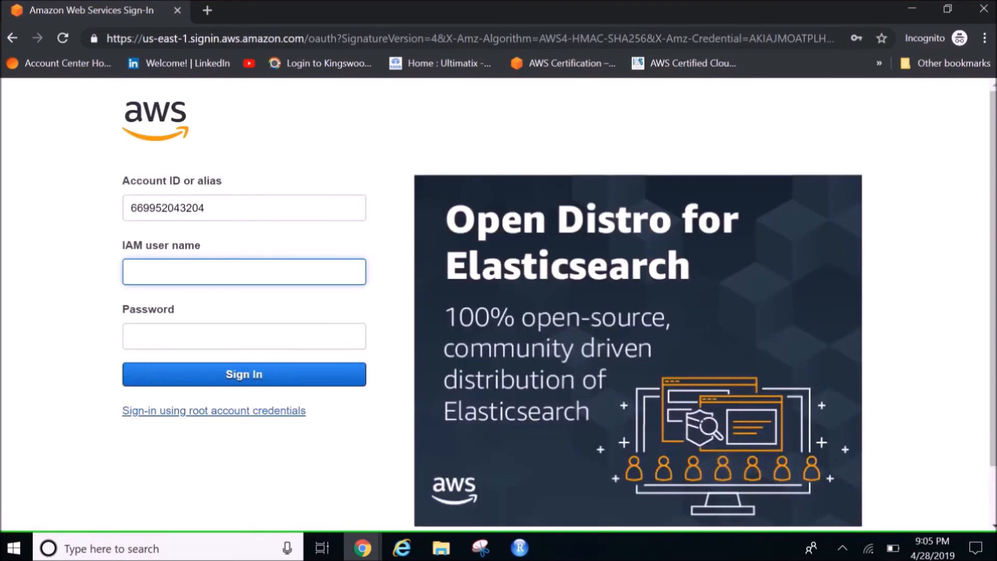
type("user-3")
key("Tab")
type("******")
key("Return")
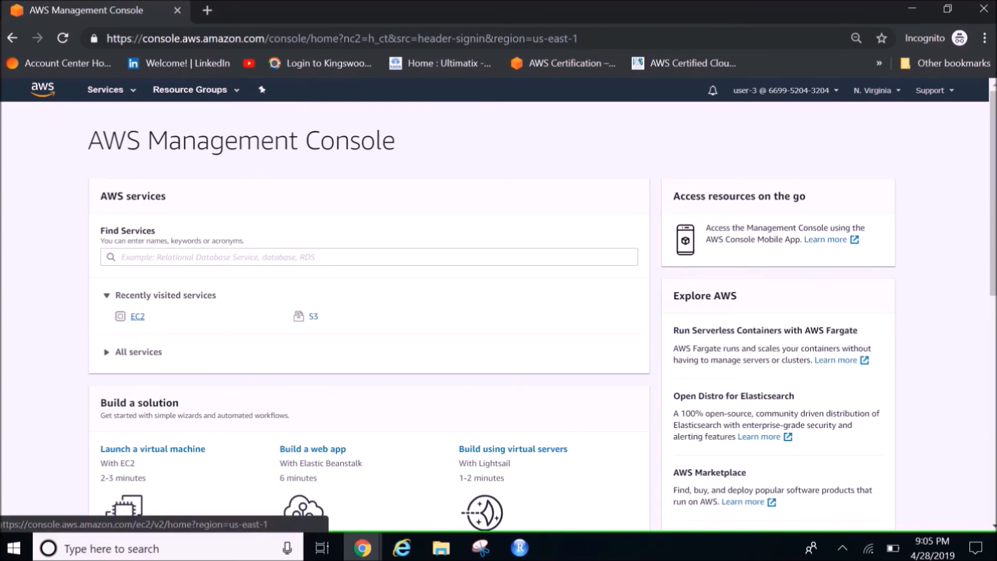
Open the EC2 instances list as user-3 and stop the running t2.micro instance, confirming the request
left_click(137, 317)
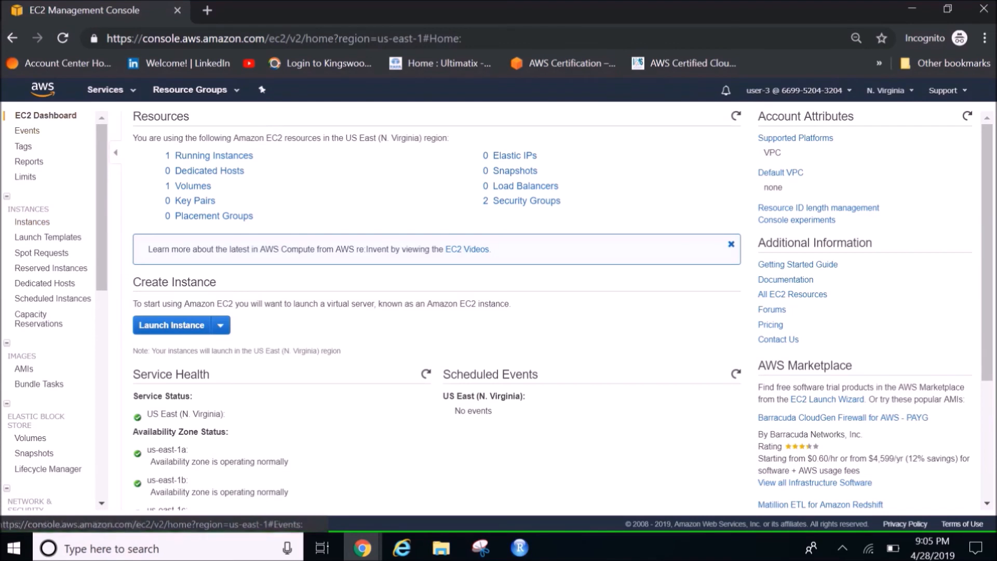
left_click(32, 221)
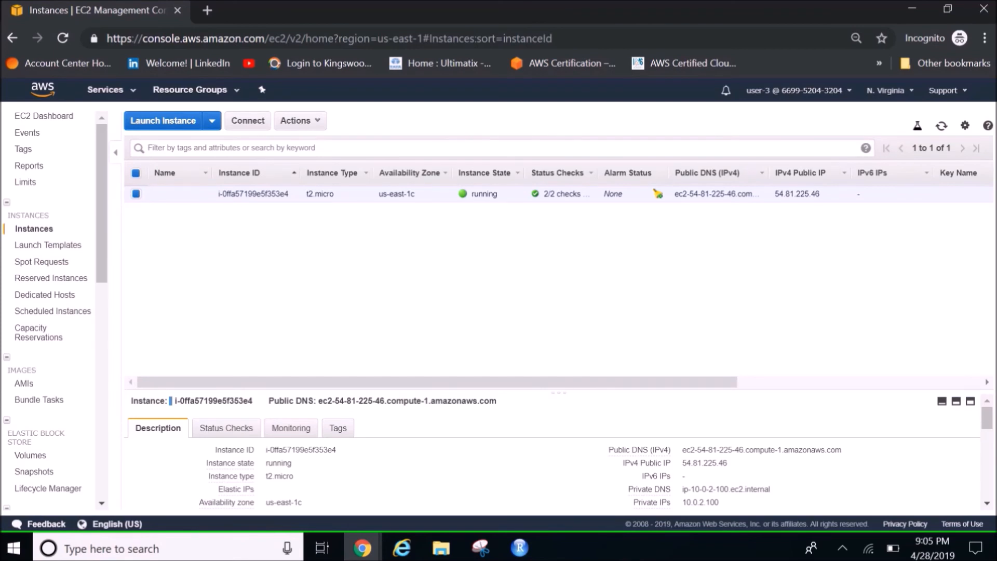
right_click(473, 194)
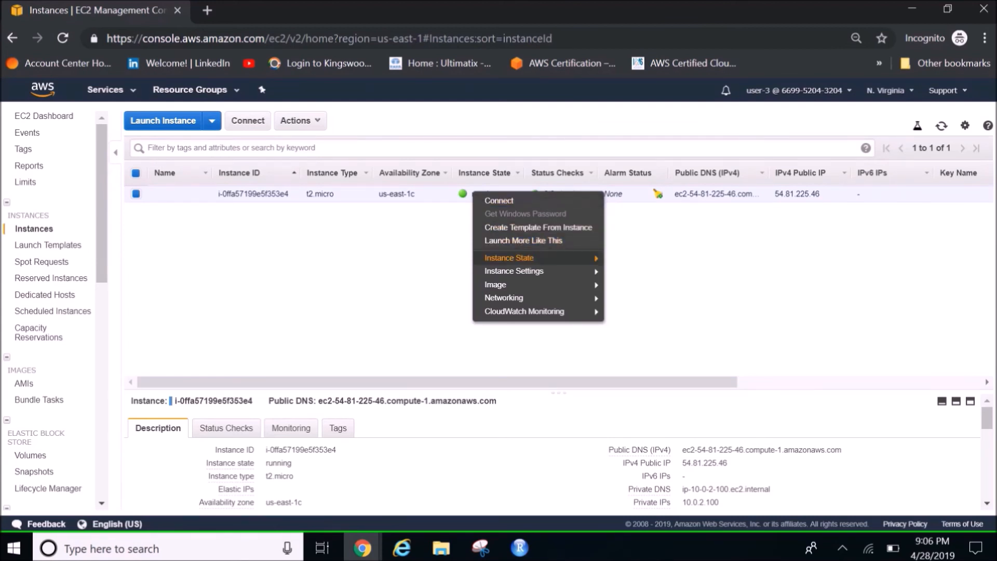
mouse_move(519, 257)
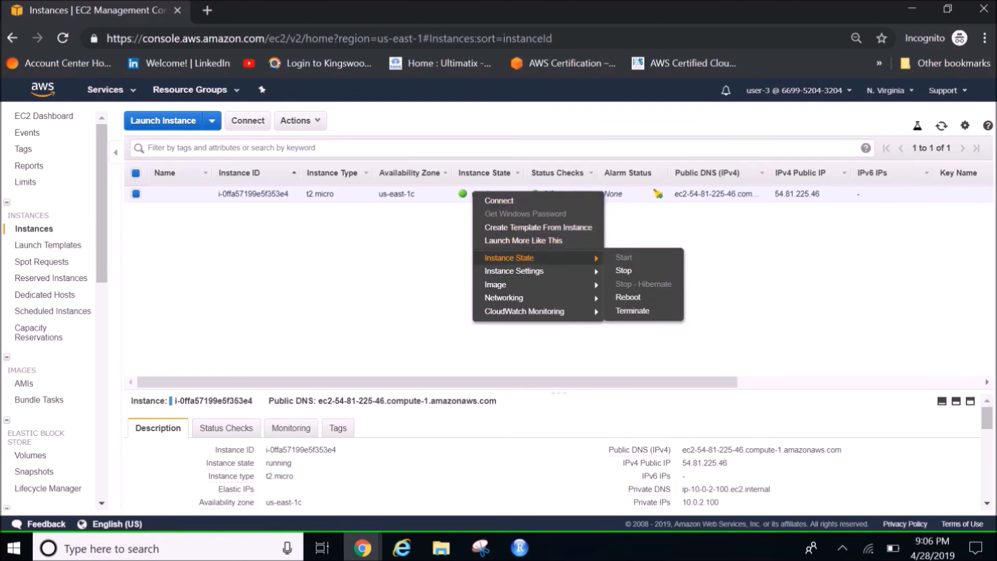
left_click(623, 271)
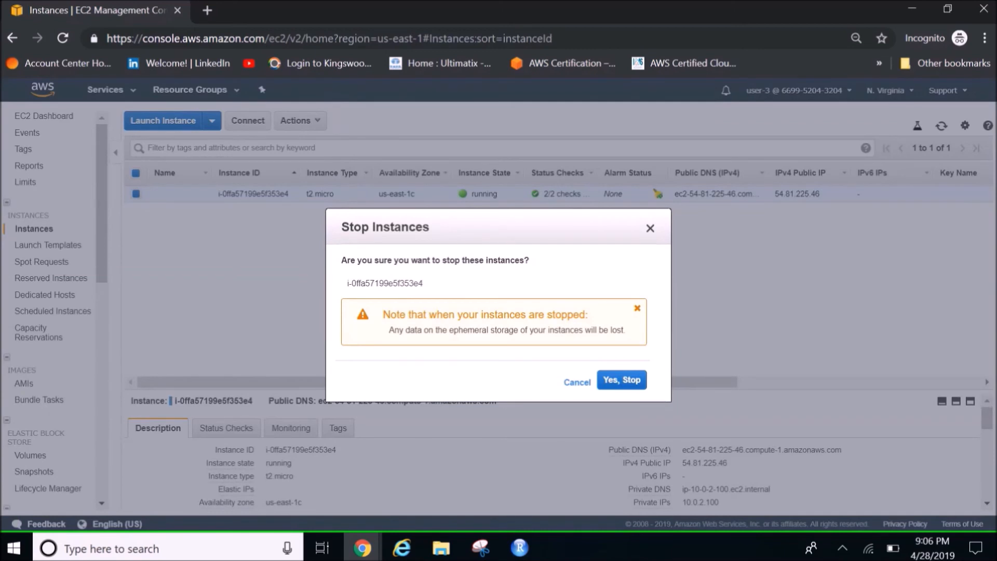
left_click(622, 379)
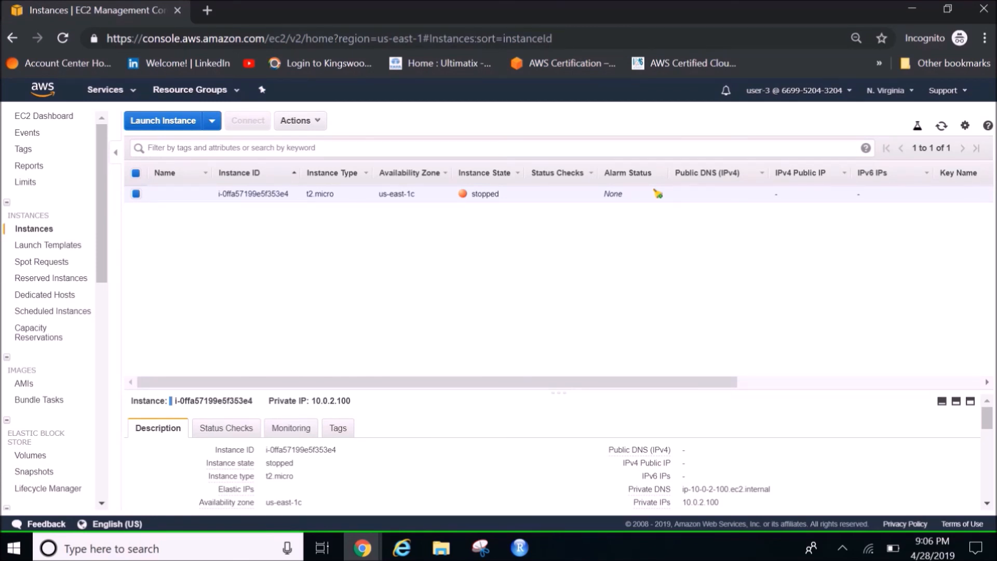
Start the stopped t2.micro instance in us-east-1c and confirm the request
right_click(476, 193)
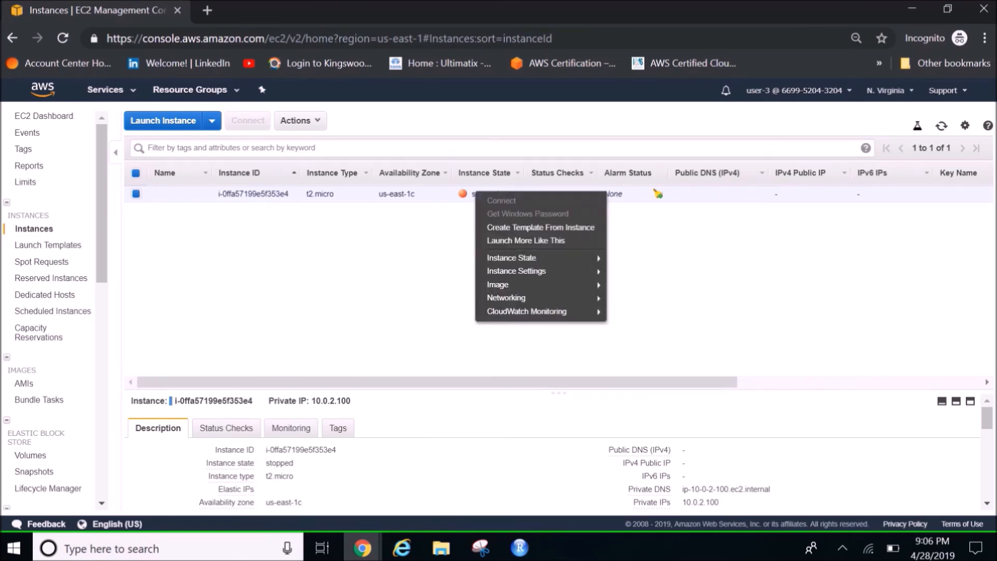
mouse_move(512, 259)
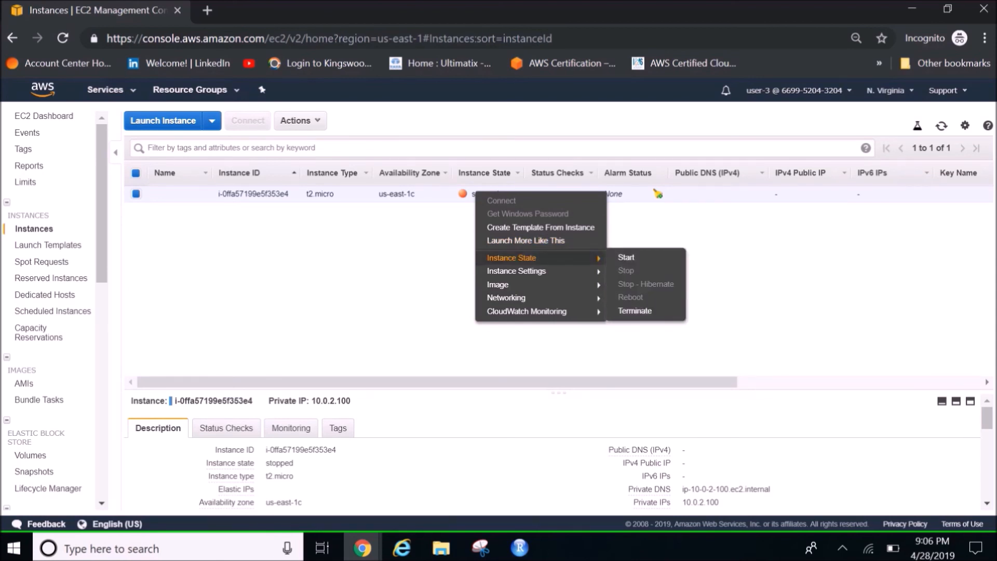
left_click(627, 257)
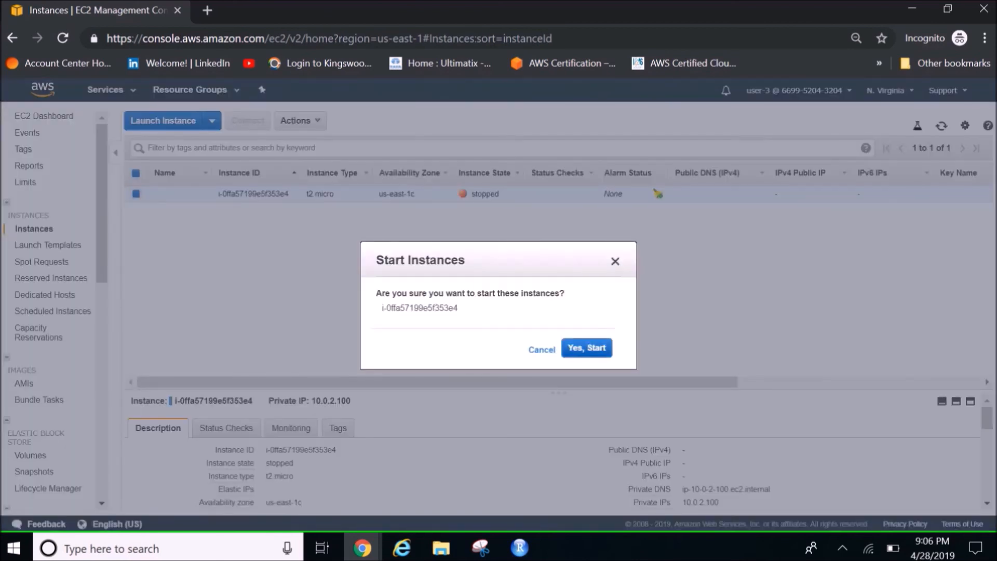
left_click(556, 348)
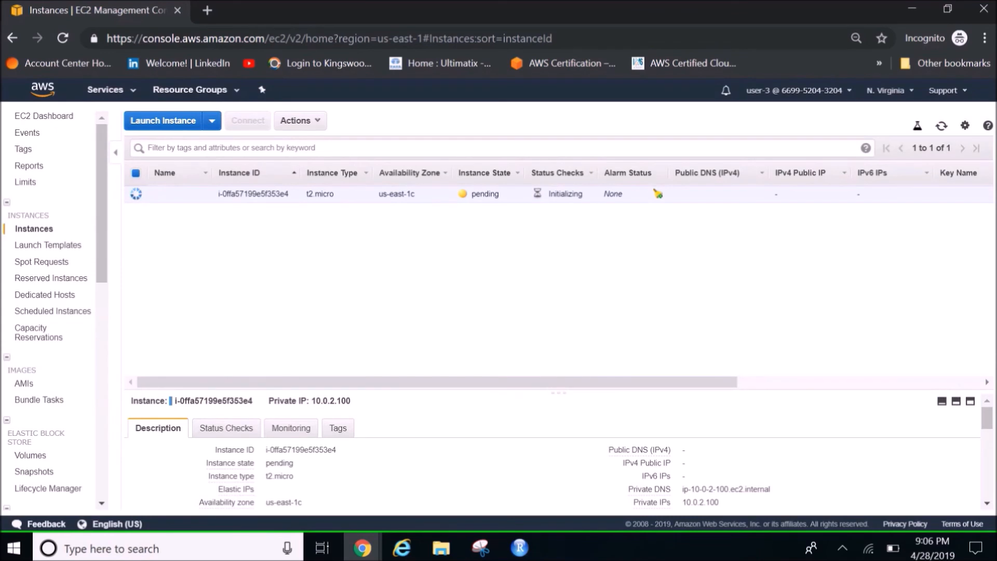